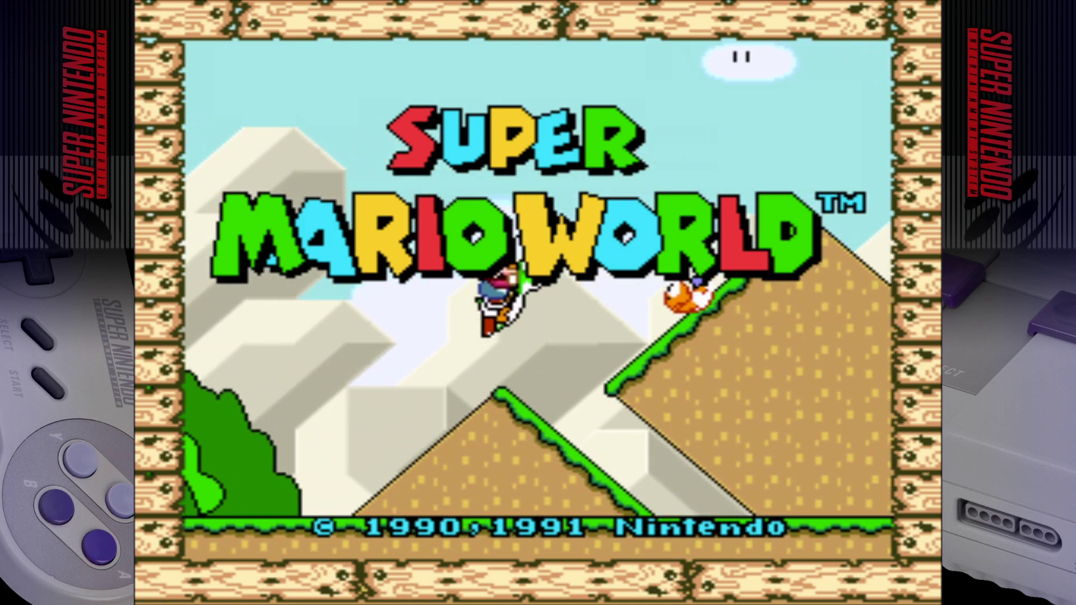
Bring up RetroArch's Main Menu over the running Super Mario World game with F1.
{"action": "key", "text": "F1"}
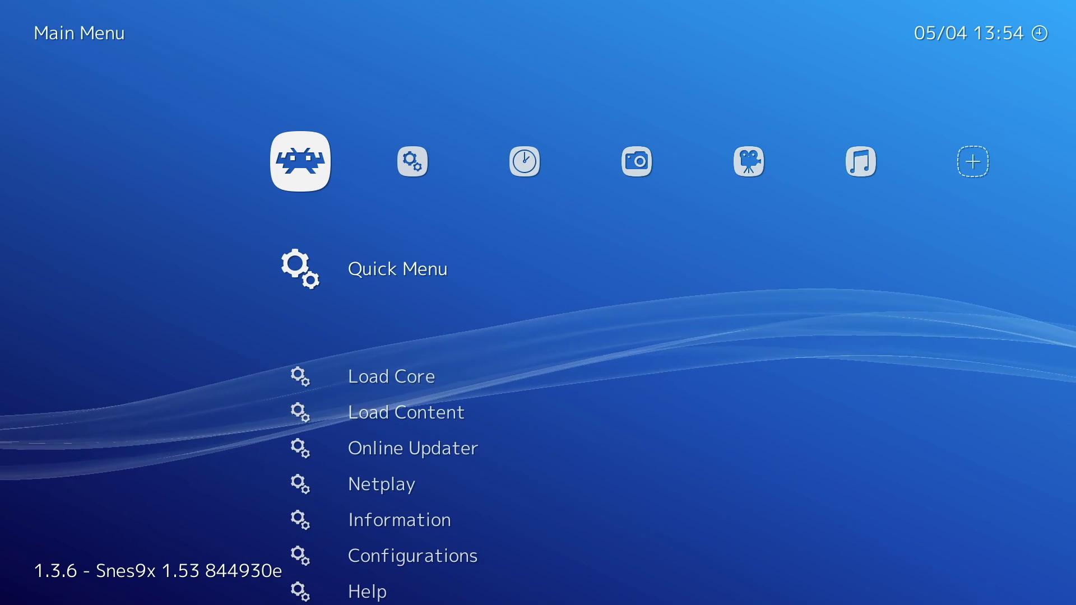
Go through the Quick Menu into the Cheats menu, where Cheat Passes is 0.
{"action": "key", "text": "Return"}
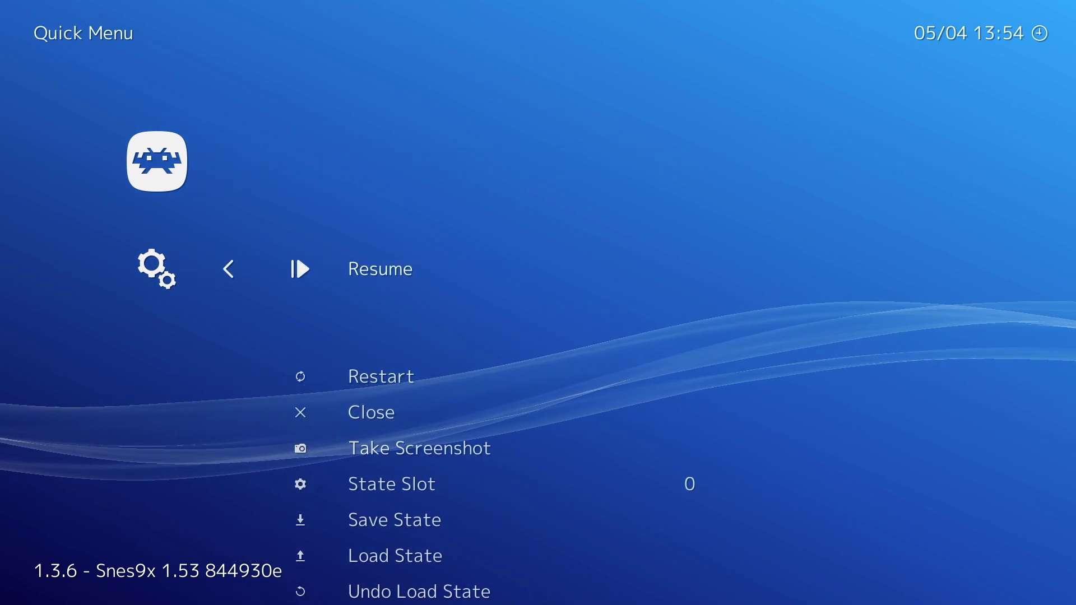
{"action": "key", "text": "Down"}
{"action": "key", "text": "Down"}
{"action": "key", "text": "Down"}
{"action": "key", "text": "Down"}
{"action": "key", "text": "Down"}
{"action": "key", "text": "Down"}
{"action": "key", "text": "Down"}
{"action": "key", "text": "Down"}
{"action": "key", "text": "Down"}
{"action": "key", "text": "Down"}
{"action": "key", "text": "Down"}
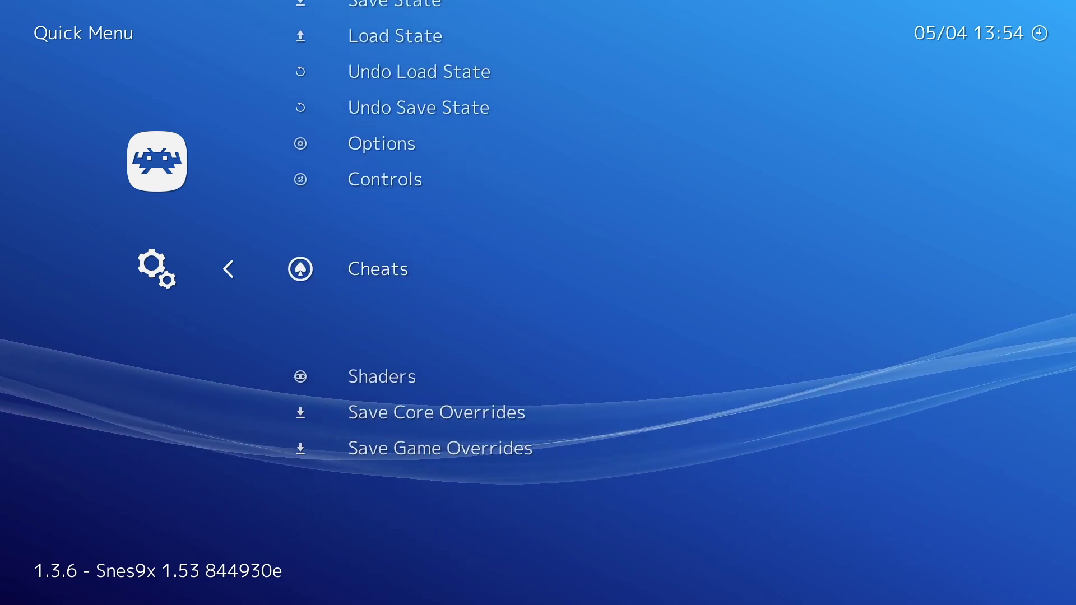
{"action": "key", "text": "Return"}
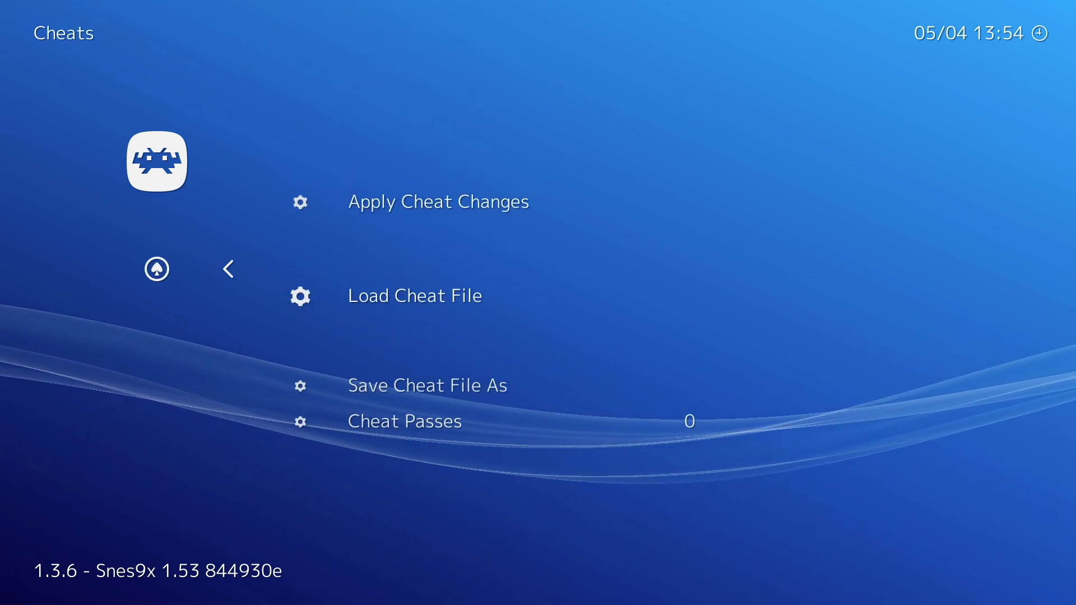
Open the cheat file browser and enter the Super Nintendo folder.
{"action": "key", "text": "Return"}
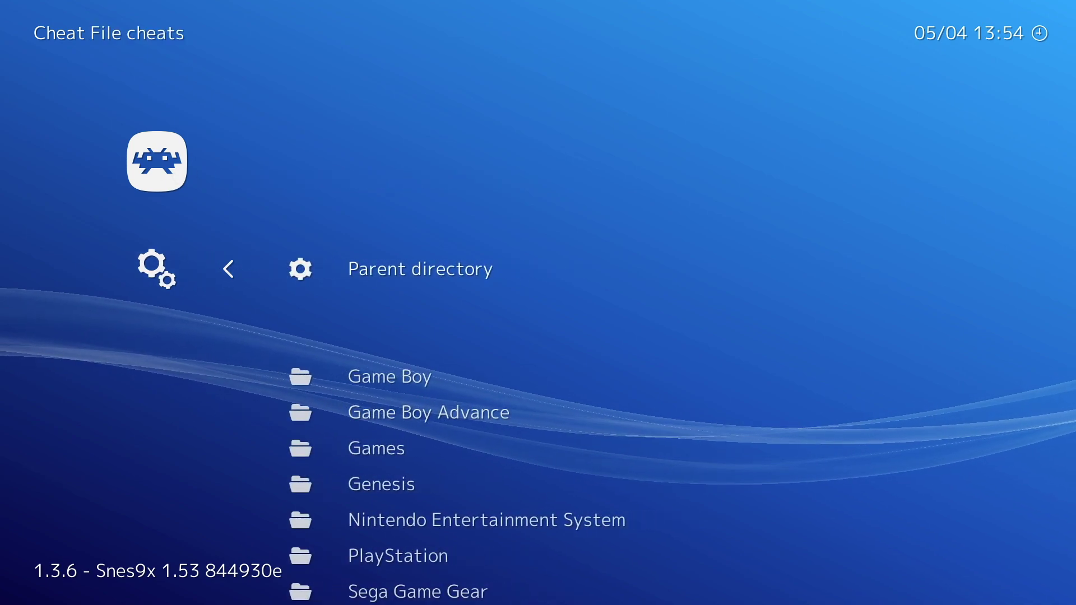
{"action": "key", "text": "Down"}
{"action": "key", "text": "Down"}
{"action": "key", "text": "Down"}
{"action": "key", "text": "Down"}
{"action": "key", "text": "Down"}
{"action": "key", "text": "Down"}
{"action": "key", "text": "Down"}
{"action": "key", "text": "Down"}
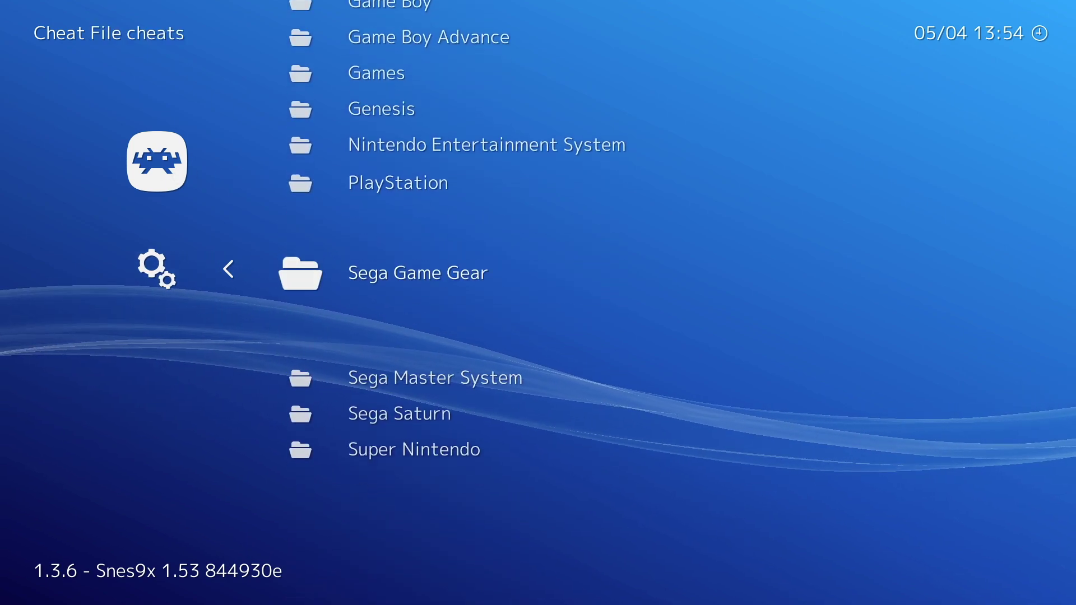
{"action": "key", "text": "Down"}
{"action": "key", "text": "Down"}
{"action": "key", "text": "Return"}
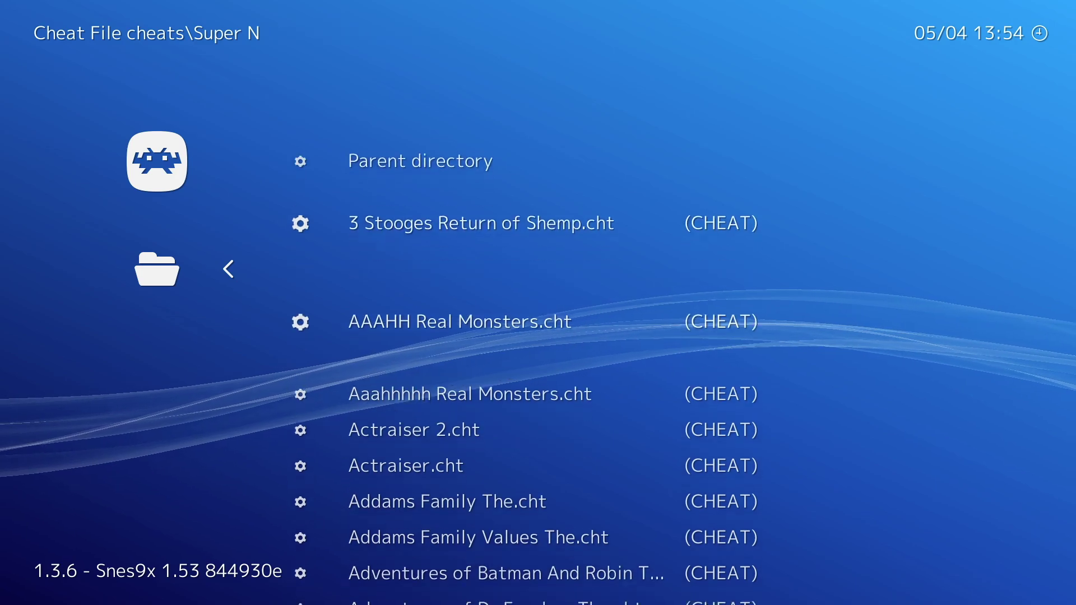
Find and load Super Mario World.cht, giving 72 cheats all set OFF.
{"action": "key", "text": "Down"}
{"action": "key", "text": "Down"}
{"action": "key", "text": "Down"}
{"action": "key", "text": "Down"}
{"action": "key", "text": "Down"}
{"action": "key", "text": "Down"}
{"action": "key", "text": "Down"}
{"action": "key", "text": "Down"}
{"action": "key", "text": "Down"}
{"action": "key", "text": "Down"}
{"action": "key", "text": "Down"}
{"action": "key", "text": "Down"}
{"action": "key", "text": "Down"}
{"action": "key", "text": "Down"}
{"action": "key", "text": "Down"}
{"action": "key", "text": "Down"}
{"action": "key", "text": "Down"}
{"action": "key", "text": "Down"}
{"action": "key", "text": "Down"}
{"action": "key", "text": "Down"}
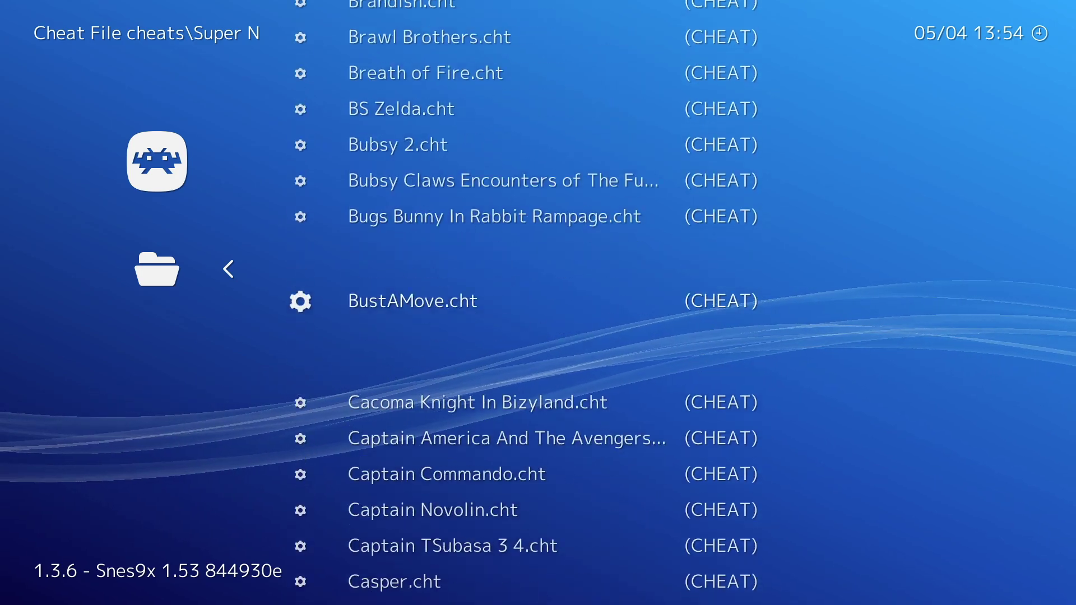
{"action": "key", "text": "Down"}
{"action": "key", "text": "Down"}
{"action": "key", "text": "Down"}
{"action": "key", "text": "Down"}
{"action": "key", "text": "Down"}
{"action": "key", "text": "Down"}
{"action": "key", "text": "Down"}
{"action": "key", "text": "Down"}
{"action": "key", "text": "Down"}
{"action": "key", "text": "Down"}
{"action": "key", "text": "Down"}
{"action": "key", "text": "Down"}
{"action": "key", "text": "Down"}
{"action": "key", "text": "Down"}
{"action": "key", "text": "Down"}
{"action": "key", "text": "Down"}
{"action": "key", "text": "Down"}
{"action": "key", "text": "Down"}
{"action": "key", "text": "Down"}
{"action": "key", "text": "Down"}
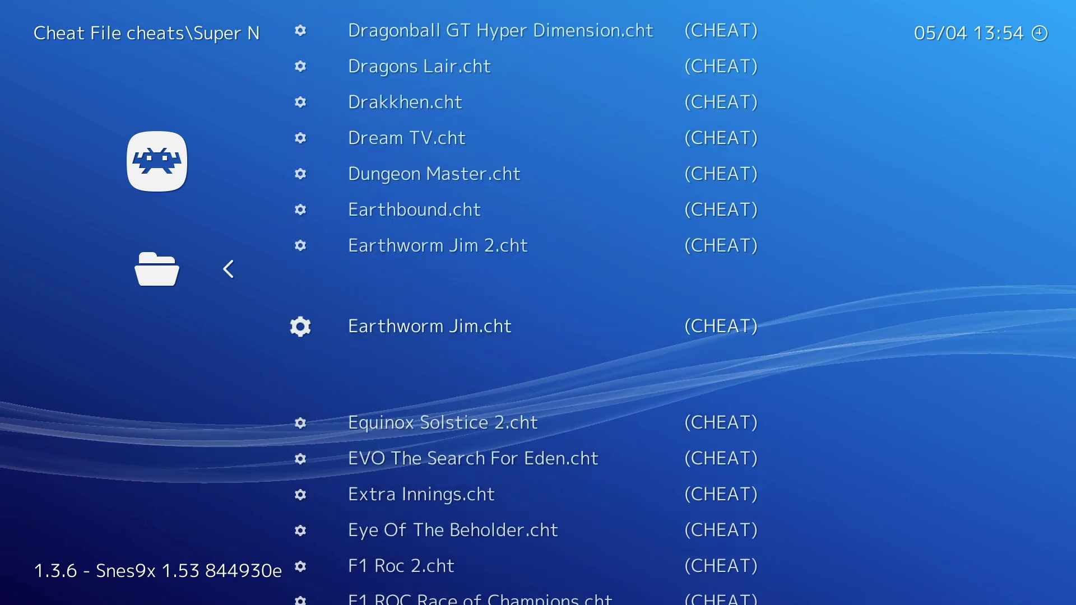
{"action": "key", "text": "Down"}
{"action": "key", "text": "Down"}
{"action": "key", "text": "Down"}
{"action": "key", "text": "Down"}
{"action": "key", "text": "Down"}
{"action": "key", "text": "Down"}
{"action": "key", "text": "Down"}
{"action": "key", "text": "Down"}
{"action": "key", "text": "Down"}
{"action": "key", "text": "Down"}
{"action": "key", "text": "Down"}
{"action": "key", "text": "Down"}
{"action": "key", "text": "Down"}
{"action": "key", "text": "Down"}
{"action": "key", "text": "Down"}
{"action": "key", "text": "Down"}
{"action": "key", "text": "Down"}
{"action": "key", "text": "Down"}
{"action": "key", "text": "Down"}
{"action": "key", "text": "Down"}
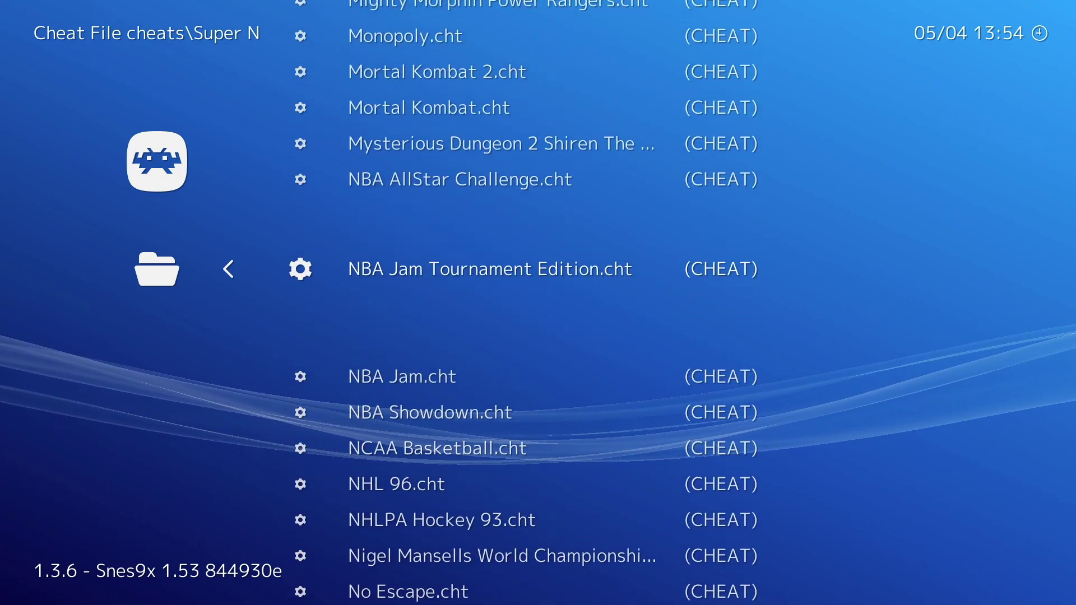
{"action": "key", "text": "Down"}
{"action": "key", "text": "Down"}
{"action": "key", "text": "Down"}
{"action": "key", "text": "Down"}
{"action": "key", "text": "Down"}
{"action": "key", "text": "Down"}
{"action": "key", "text": "Down"}
{"action": "key", "text": "Down"}
{"action": "key", "text": "Down"}
{"action": "key", "text": "Down"}
{"action": "key", "text": "Down"}
{"action": "key", "text": "Down"}
{"action": "key", "text": "Down"}
{"action": "key", "text": "Down"}
{"action": "key", "text": "Down"}
{"action": "key", "text": "Down"}
{"action": "key", "text": "Down"}
{"action": "key", "text": "Down"}
{"action": "key", "text": "Down"}
{"action": "key", "text": "Down"}
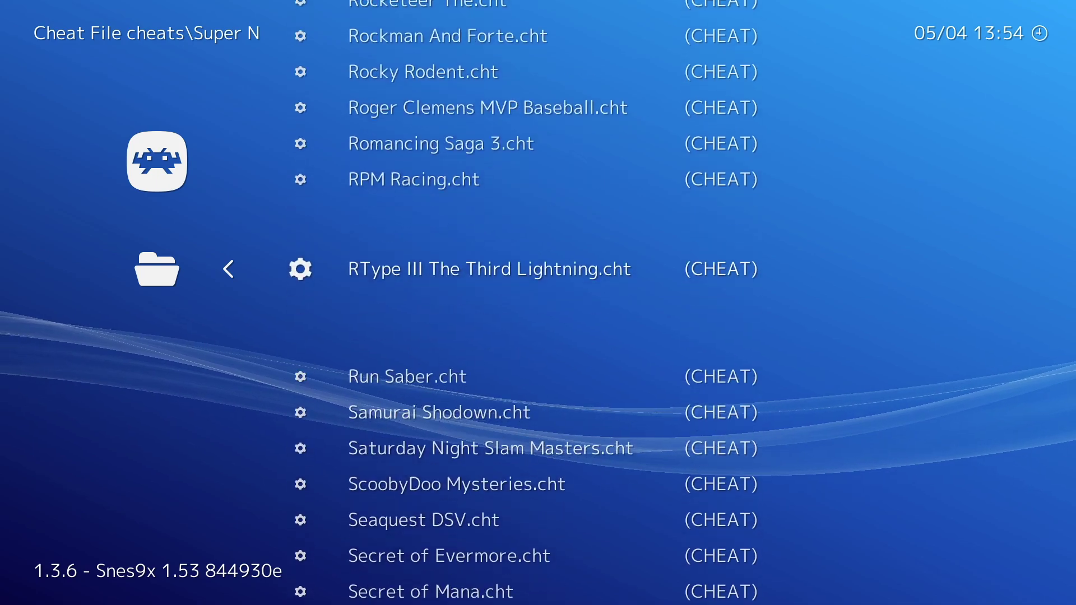
{"action": "key", "text": "Down"}
{"action": "key", "text": "Down"}
{"action": "key", "text": "Down"}
{"action": "key", "text": "Down"}
{"action": "key", "text": "Down"}
{"action": "key", "text": "Down"}
{"action": "key", "text": "Down"}
{"action": "key", "text": "Down"}
{"action": "key", "text": "Down"}
{"action": "key", "text": "Down"}
{"action": "key", "text": "Down"}
{"action": "key", "text": "Down"}
{"action": "key", "text": "Down"}
{"action": "key", "text": "Down"}
{"action": "key", "text": "Down"}
{"action": "key", "text": "Down"}
{"action": "key", "text": "Down"}
{"action": "key", "text": "Down"}
{"action": "key", "text": "Down"}
{"action": "key", "text": "Down"}
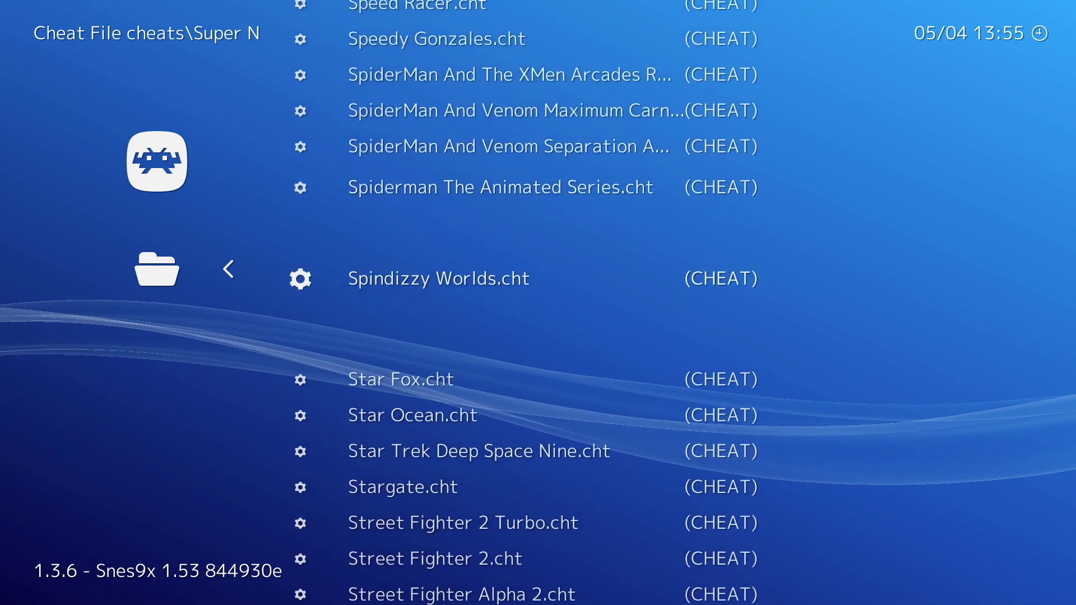
{"action": "key", "text": "Up"}
{"action": "key", "text": "Up"}
{"action": "key", "text": "Up"}
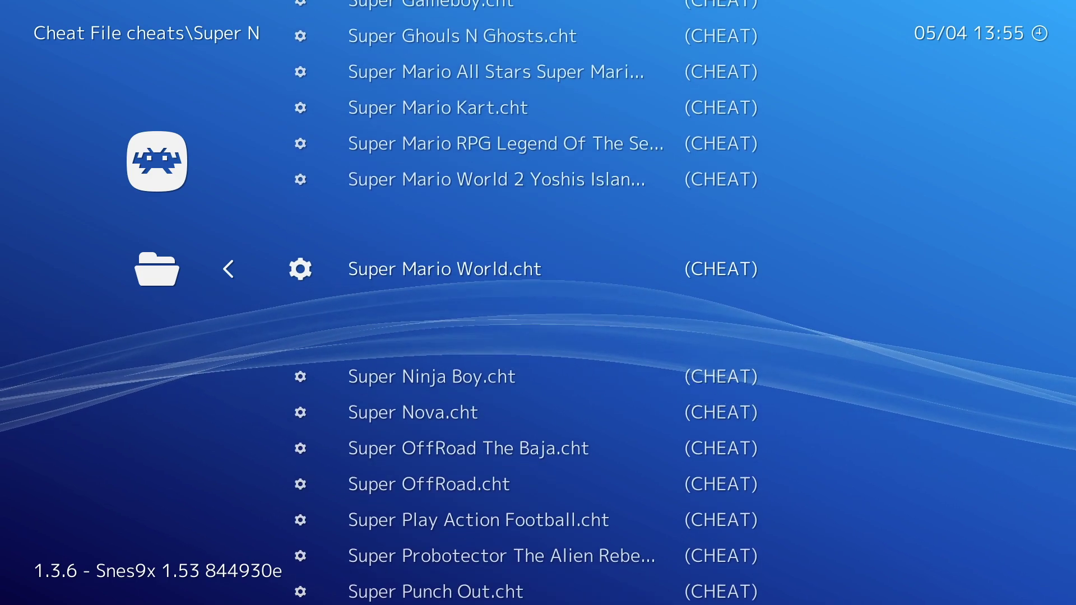
{"action": "key", "text": "Return"}
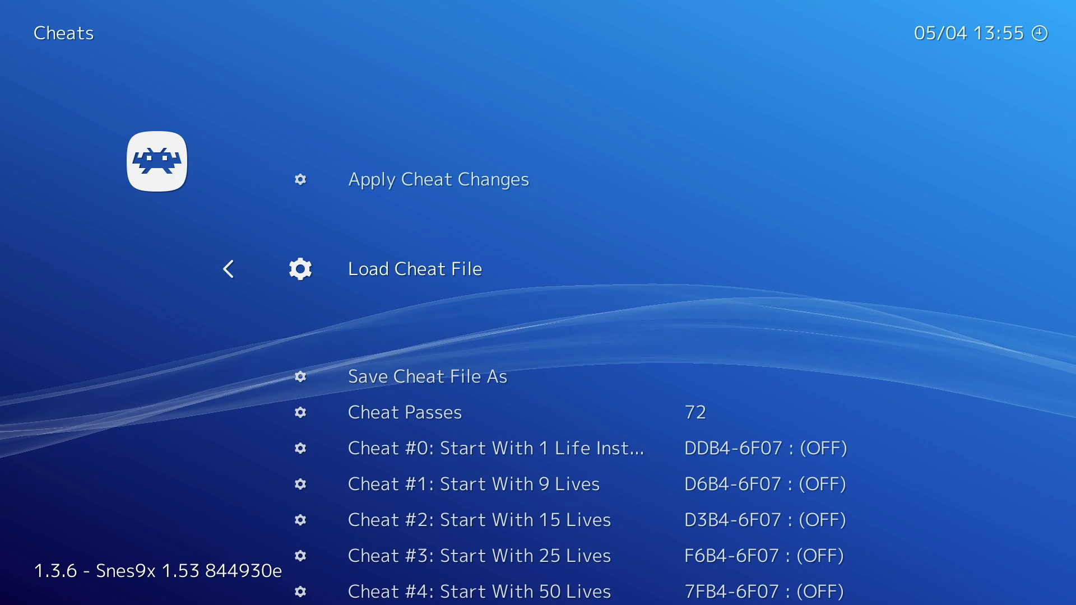
Switch Cheat #5 'Start With 99 Lives' ON, leaving the other cheats off.
{"action": "key", "text": "Down"}
{"action": "key", "text": "Down"}
{"action": "key", "text": "Down"}
{"action": "key", "text": "Down"}
{"action": "key", "text": "Down"}
{"action": "key", "text": "Down"}
{"action": "key", "text": "Down"}
{"action": "key", "text": "Down"}
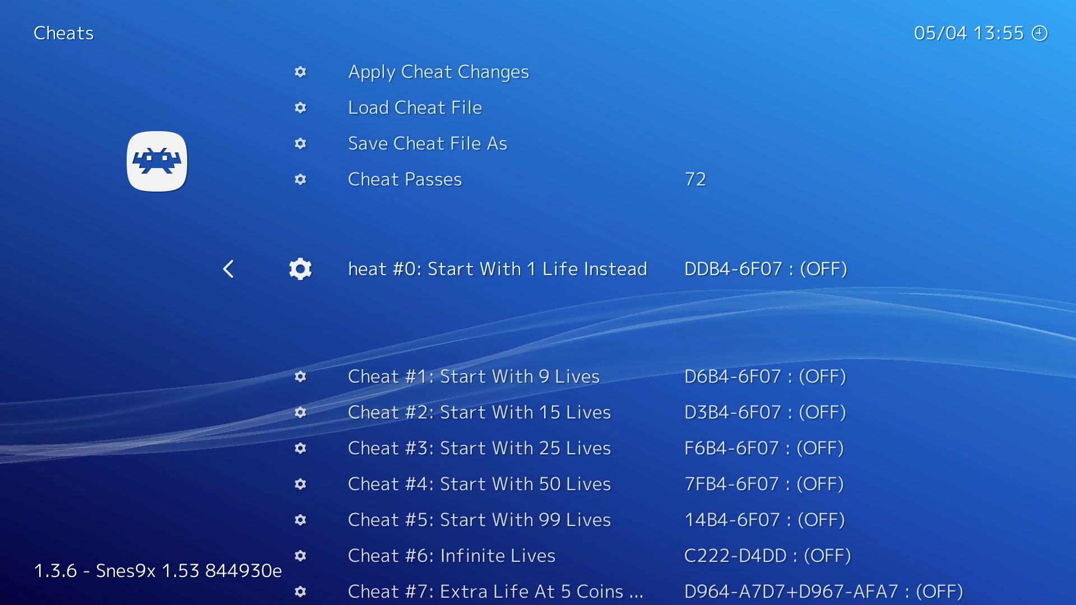
{"action": "key", "text": "Down"}
{"action": "key", "text": "Down"}
{"action": "key", "text": "Down"}
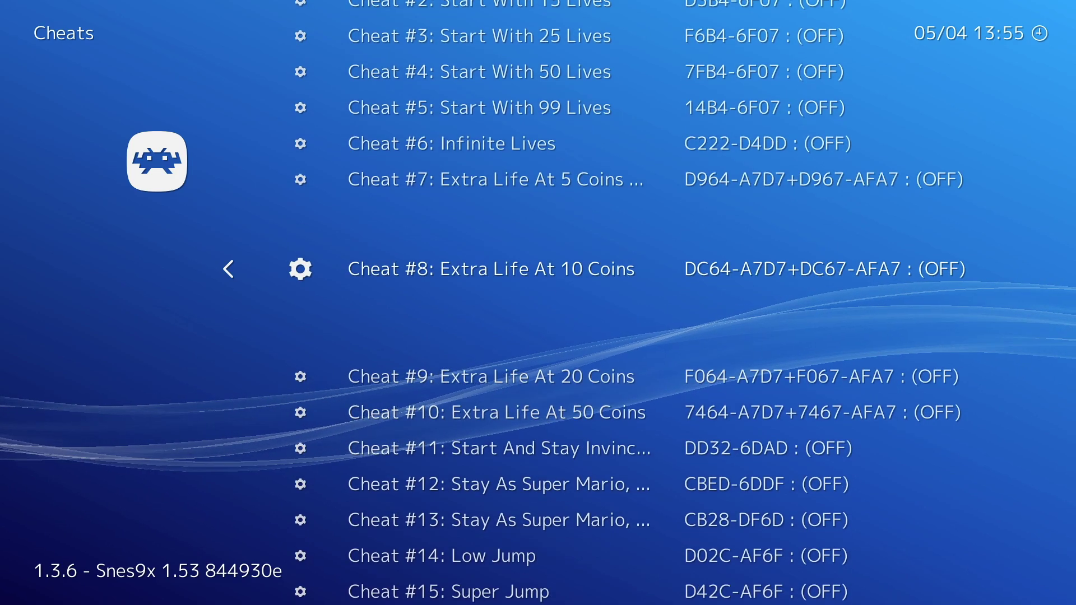
{"action": "key", "text": "Up"}
{"action": "key", "text": "Up"}
{"action": "key", "text": "Up"}
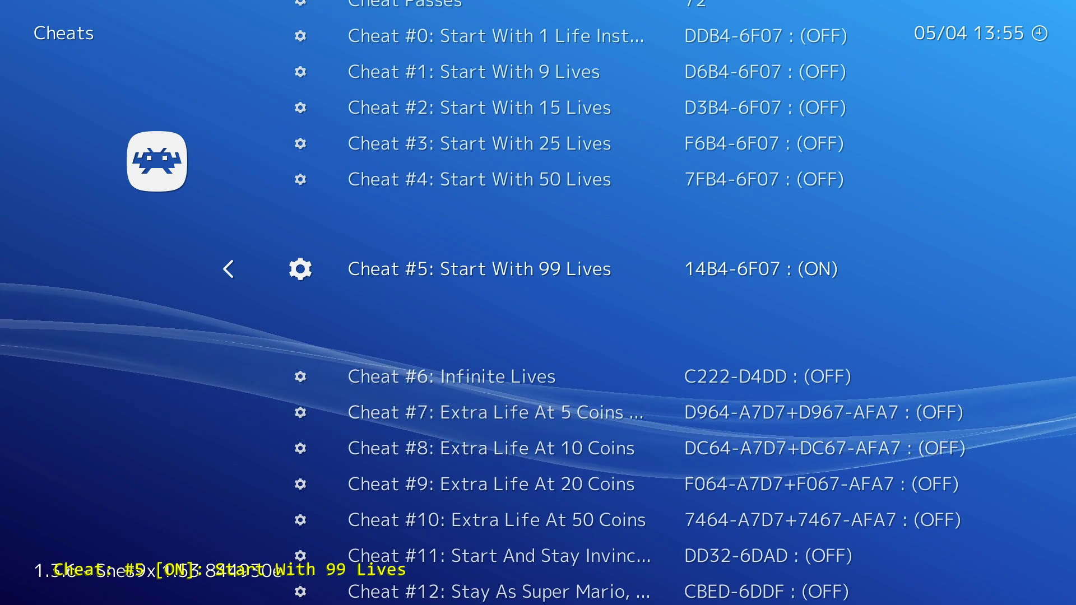
{"action": "key", "text": "Up"}
{"action": "key", "text": "Up"}
{"action": "key", "text": "Up"}
{"action": "key", "text": "Up"}
{"action": "key", "text": "Up"}
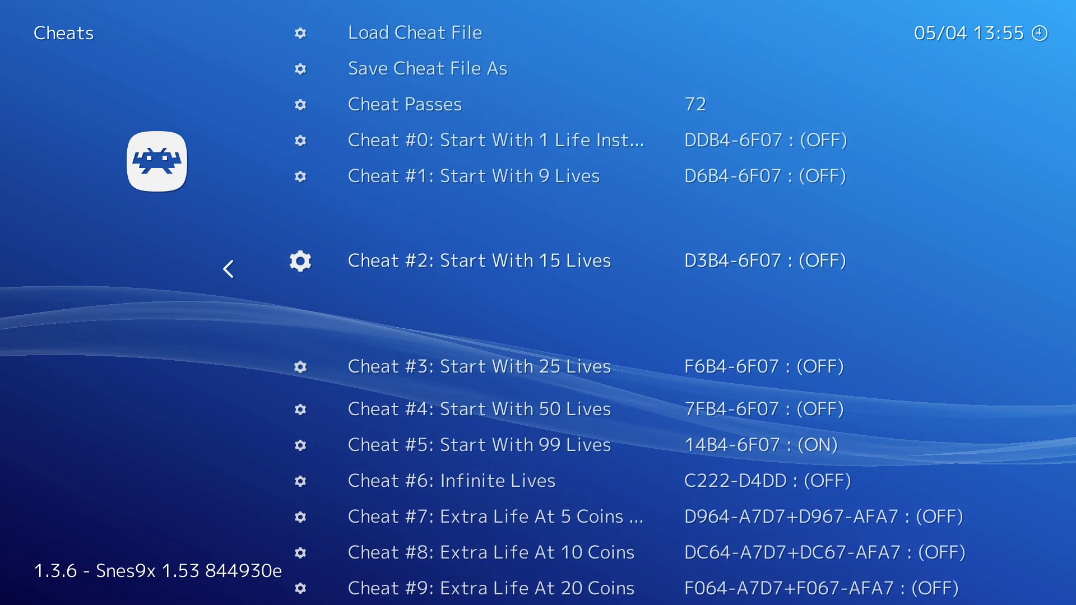
Apply the cheat changes and back out to the Quick Menu's Resume option.
{"action": "key", "text": "Up"}
{"action": "key", "text": "Up"}
{"action": "key", "text": "Up"}
{"action": "key", "text": "Up"}
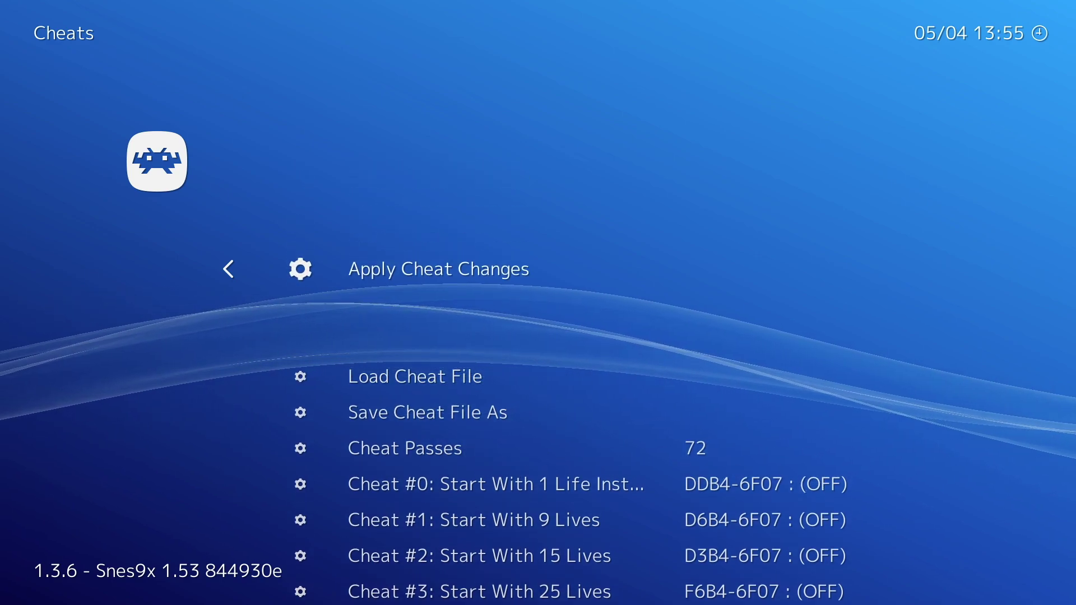
{"action": "key", "text": "Return"}
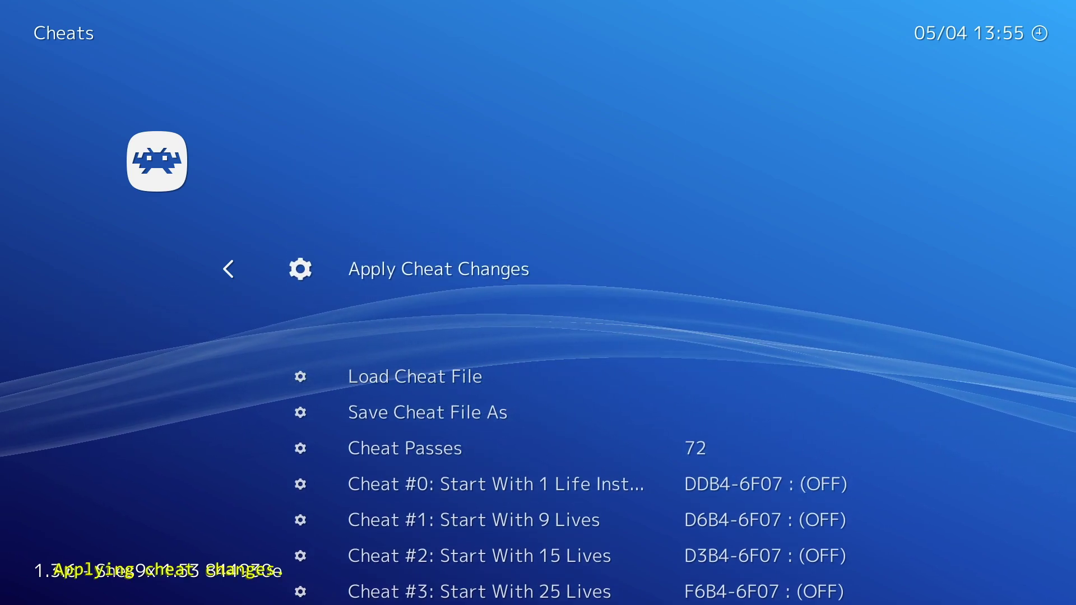
{"action": "key", "text": "BackSpace"}
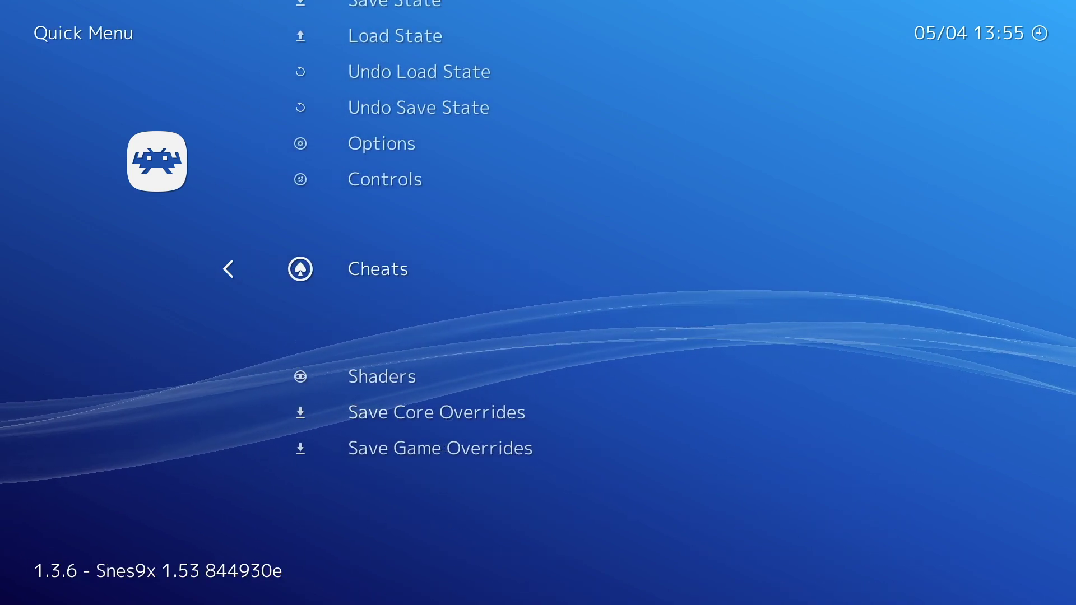
{"action": "key", "text": "Up"}
{"action": "key", "text": "Up"}
{"action": "key", "text": "Up"}
{"action": "key", "text": "Up"}
{"action": "key", "text": "Up"}
{"action": "key", "text": "Up"}
{"action": "key", "text": "Up"}
{"action": "key", "text": "Up"}
{"action": "key", "text": "Up"}
{"action": "key", "text": "Up"}
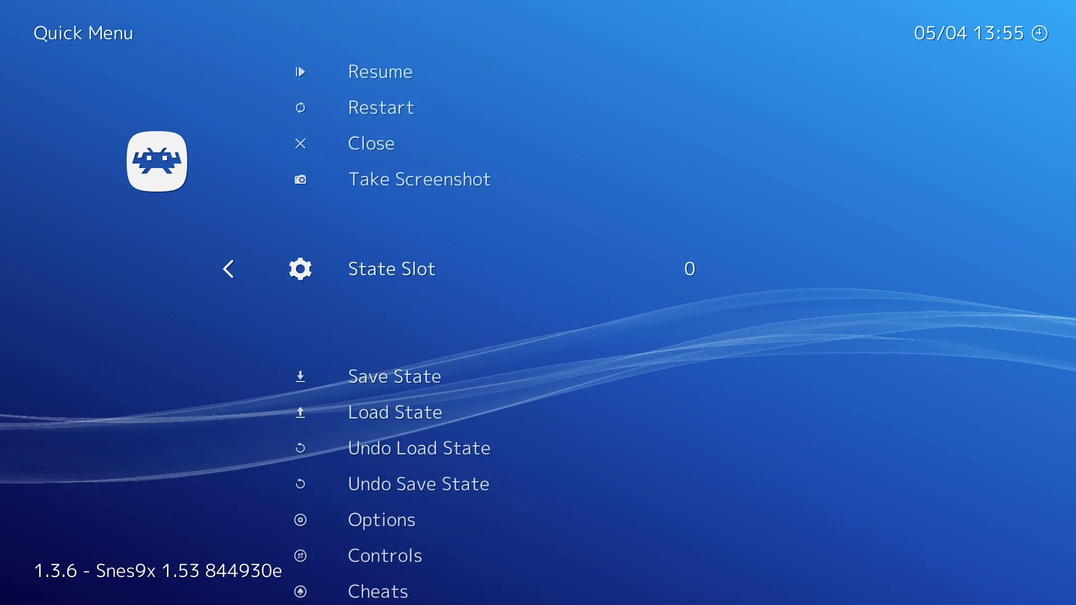
{"action": "key", "text": "Up"}
Resume, start file MARIO A, and play Yoshi's Island 2 with lives showing ×99.
{"action": "key", "text": "Return"}
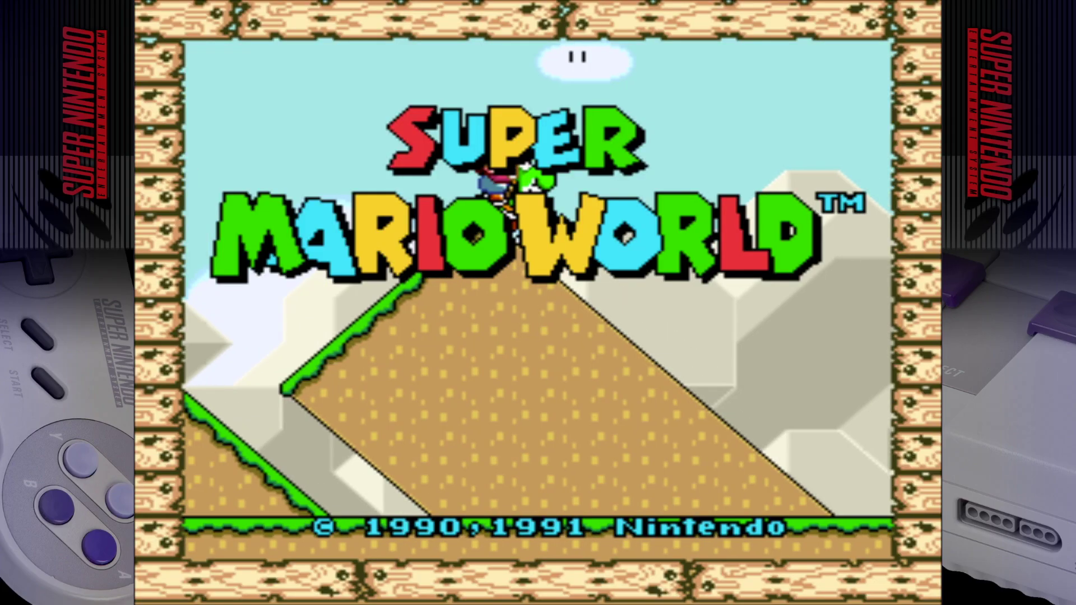
{"action": "key", "text": "Return"}
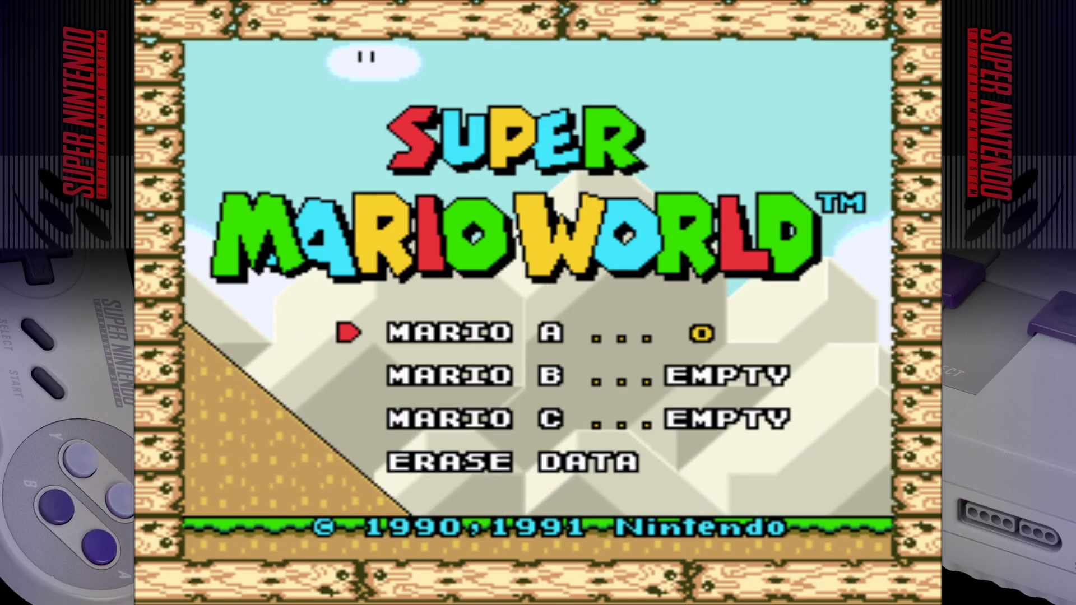
{"action": "key", "text": "Return"}
{"action": "key", "text": "Return"}
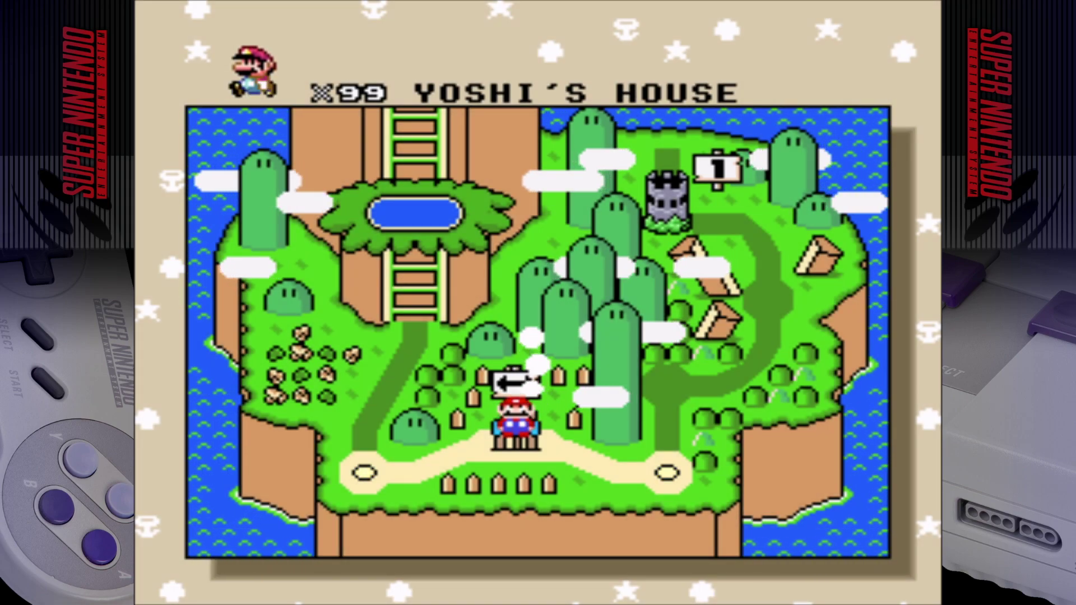
{"action": "key", "text": "Right"}
{"action": "key", "text": "Return"}
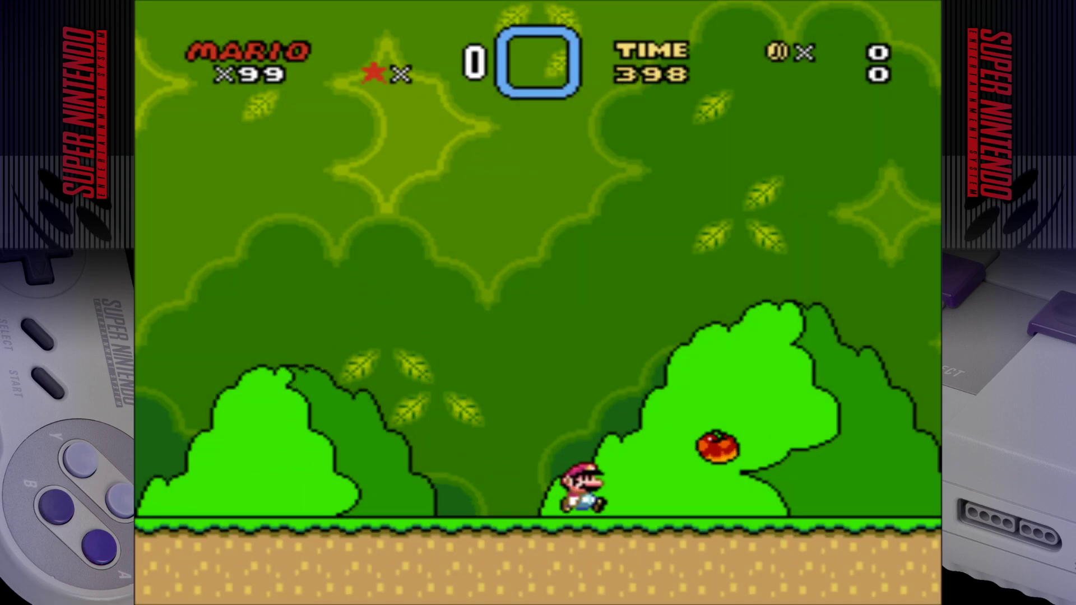
{"action": "key", "text": "Right"}
{"action": "key", "text": "x"}
{"action": "key", "text": "Left"}
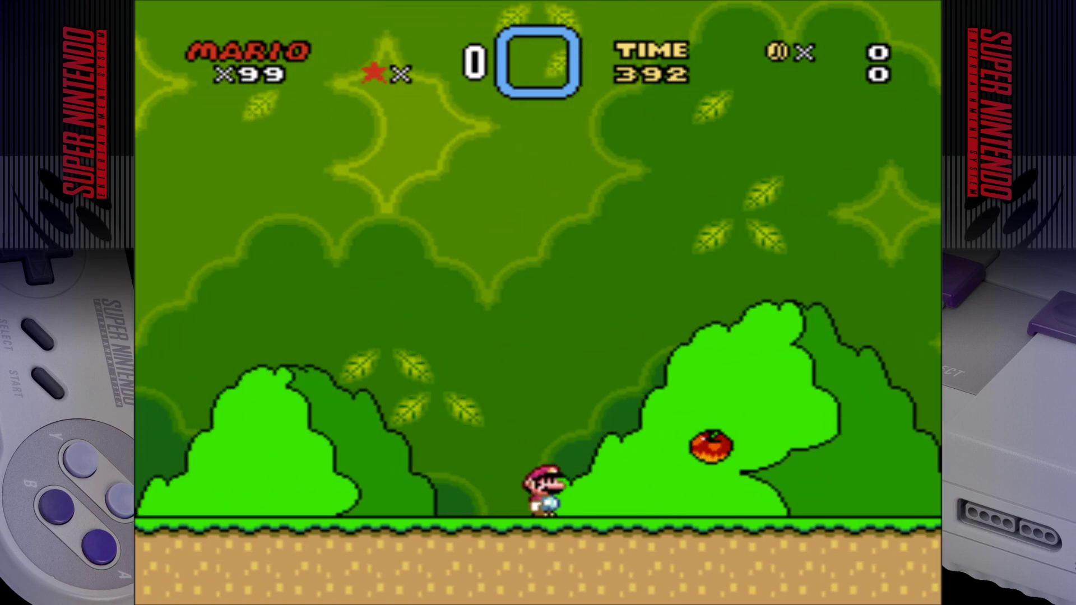
Pause with F1 and go from the Quick Menu into the cheat list.
{"action": "key", "text": "F1"}
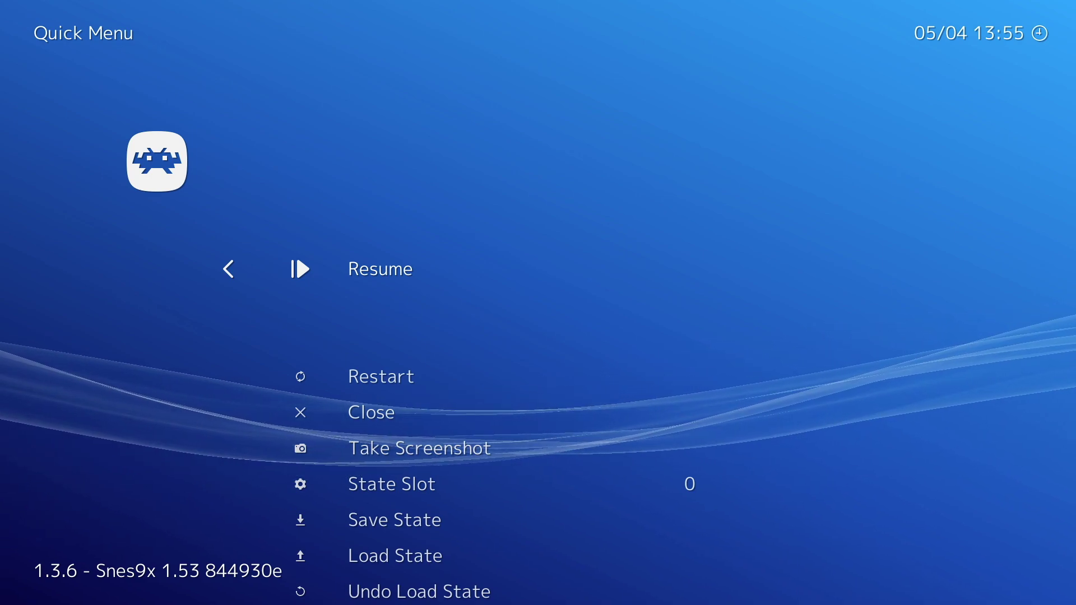
{"action": "key", "text": "Down"}
{"action": "key", "text": "Down"}
{"action": "key", "text": "Down"}
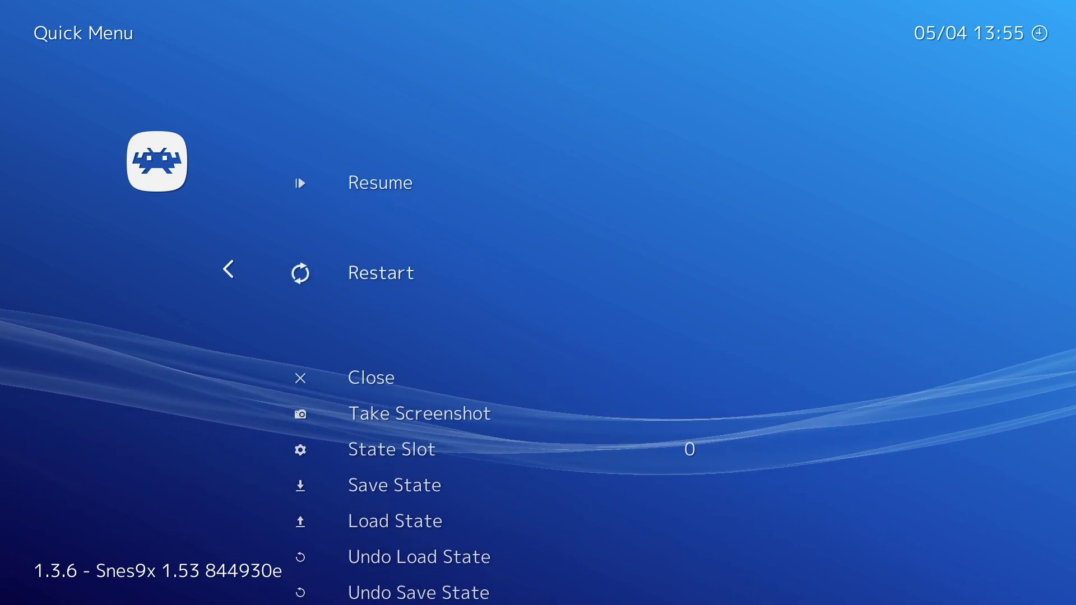
{"action": "key", "text": "Down"}
{"action": "key", "text": "Down"}
{"action": "key", "text": "Down"}
{"action": "key", "text": "Down"}
{"action": "key", "text": "Down"}
{"action": "key", "text": "Down"}
{"action": "key", "text": "Down"}
{"action": "key", "text": "Down"}
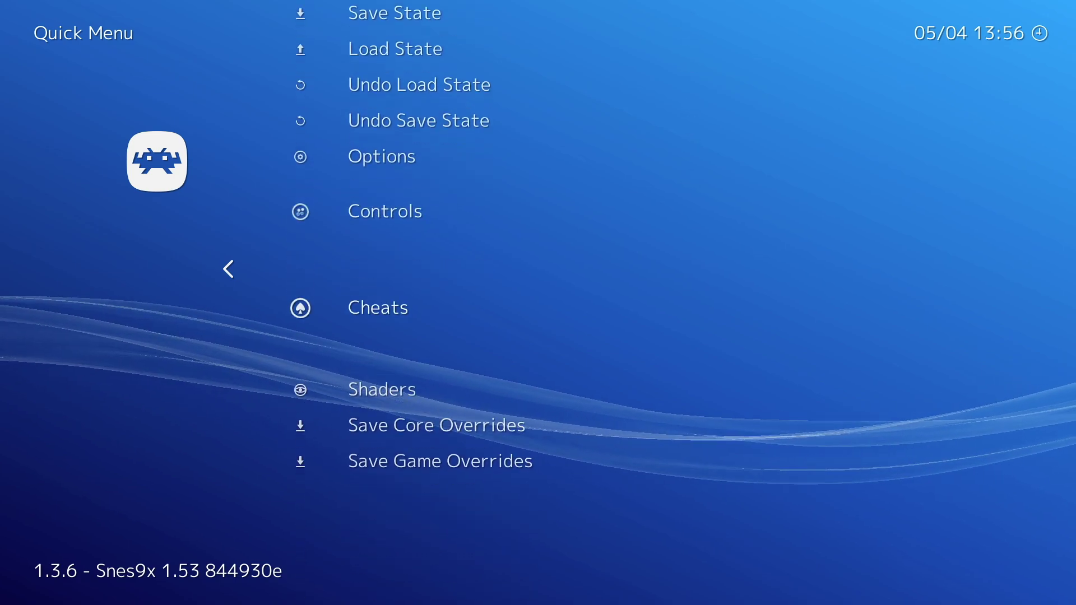
{"action": "key", "text": "Return"}
Turn on Cheat #11 'Start And Stay Invincible Most Of The Time'.
{"action": "key", "text": "Down"}
{"action": "key", "text": "Down"}
{"action": "key", "text": "Down"}
{"action": "key", "text": "Down"}
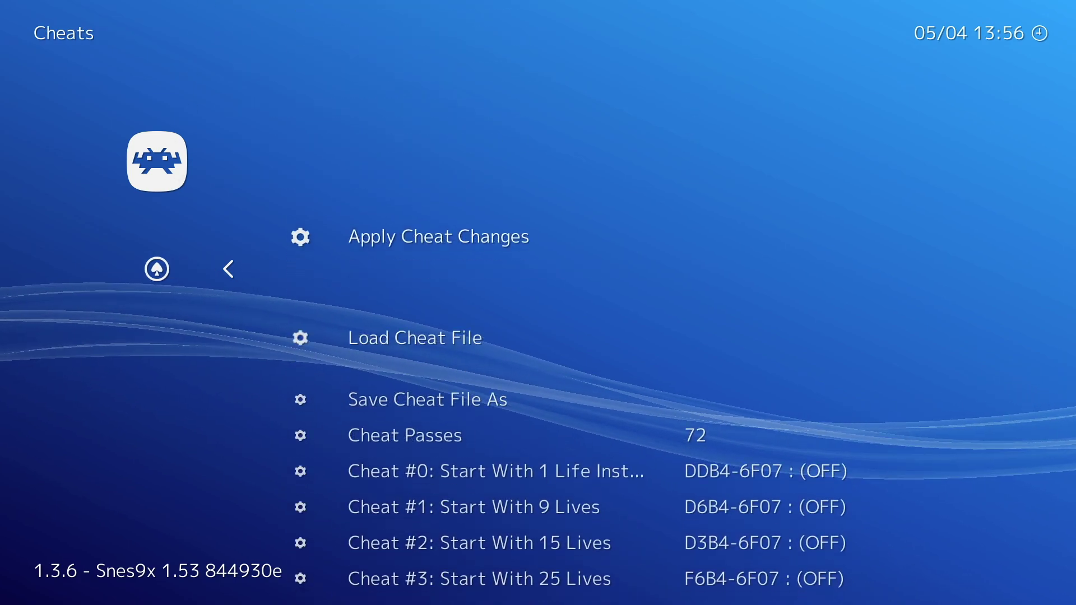
{"action": "key", "text": "Down"}
{"action": "key", "text": "Down"}
{"action": "key", "text": "Down"}
{"action": "key", "text": "Down"}
{"action": "key", "text": "Down"}
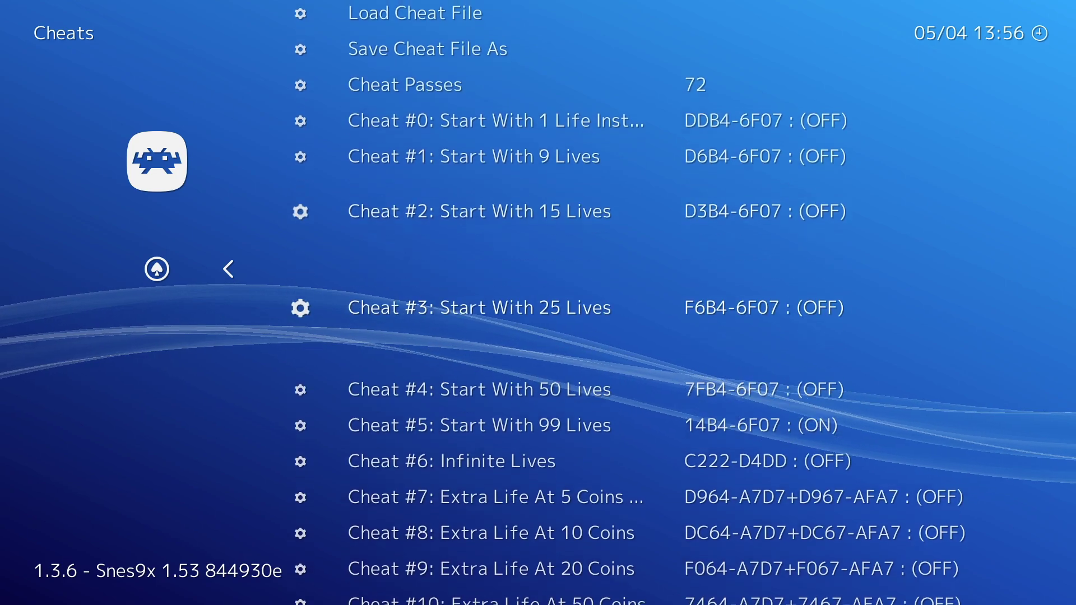
{"action": "key", "text": "Up"}
{"action": "key", "text": "Up"}
{"action": "key", "text": "Up"}
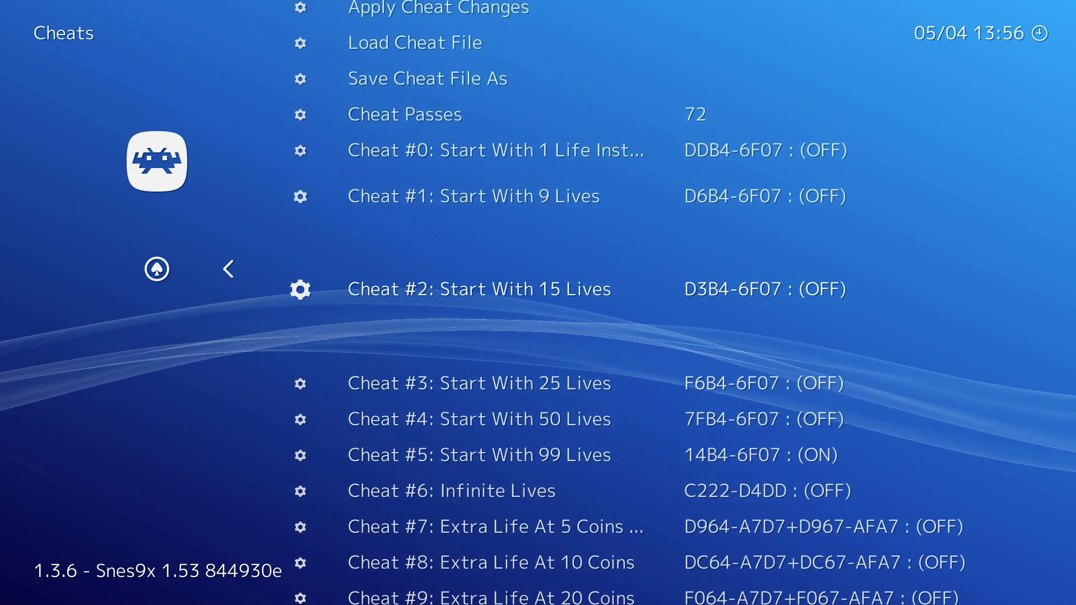
{"action": "key", "text": "Up"}
{"action": "key", "text": "Up"}
{"action": "key", "text": "Down"}
{"action": "key", "text": "Down"}
{"action": "key", "text": "Down"}
{"action": "key", "text": "Down"}
{"action": "key", "text": "Down"}
{"action": "key", "text": "Down"}
{"action": "key", "text": "Down"}
{"action": "key", "text": "Down"}
{"action": "key", "text": "Down"}
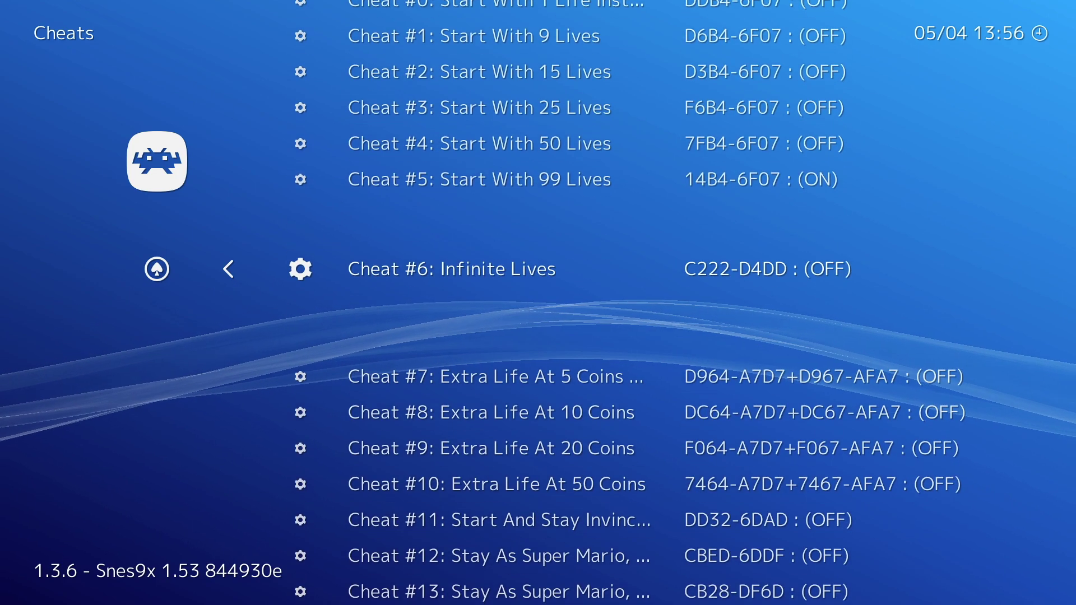
{"action": "key", "text": "Down"}
{"action": "key", "text": "Down"}
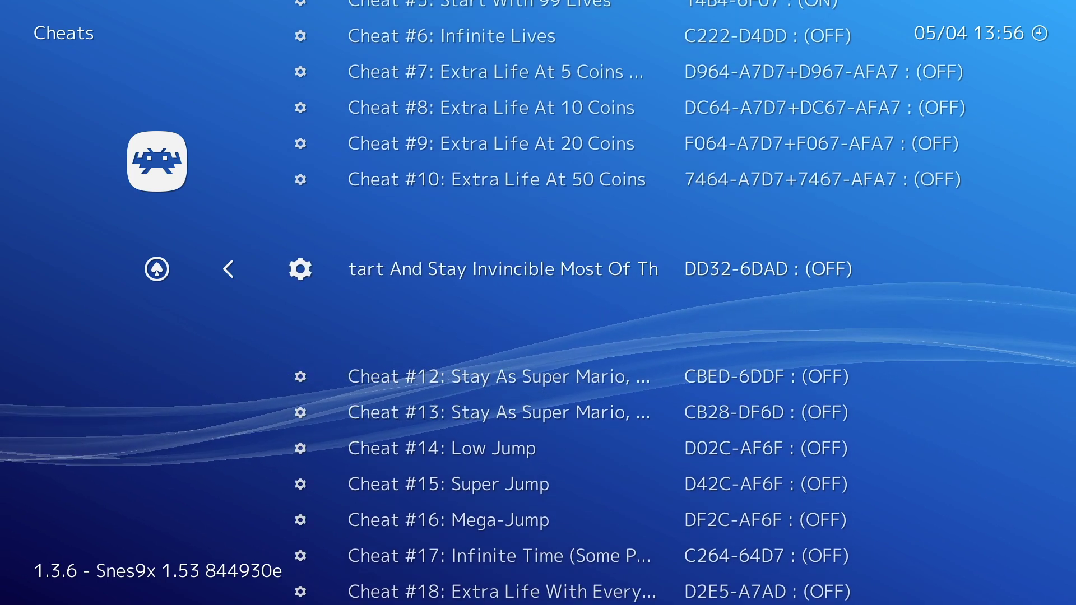
{"action": "key", "text": "Right"}
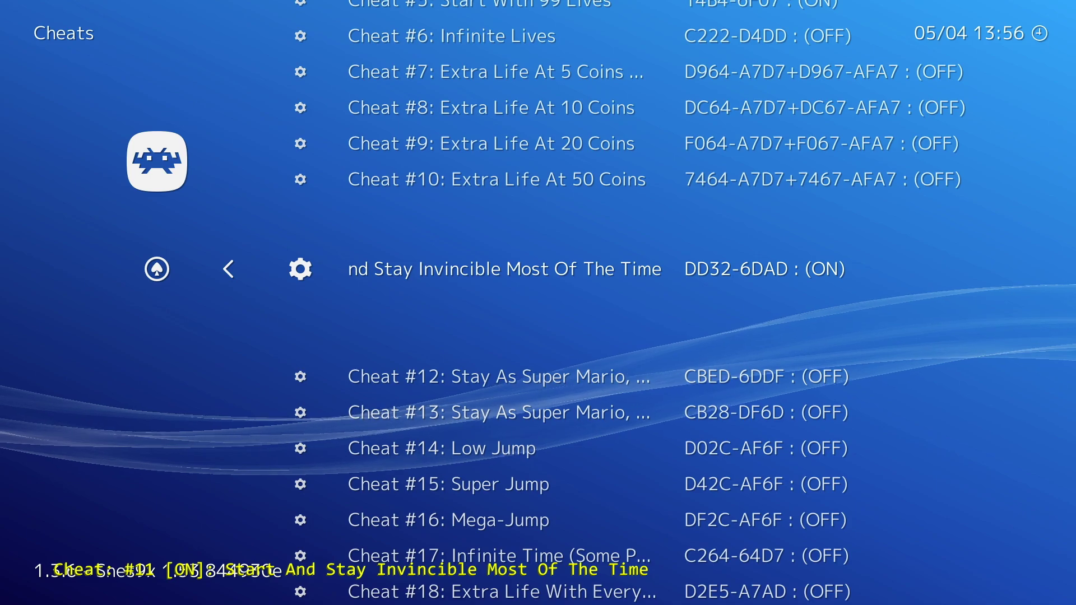
Apply the cheat changes and return to the Quick Menu.
{"action": "key", "text": "Up"}
{"action": "key", "text": "Up"}
{"action": "key", "text": "Up"}
{"action": "key", "text": "Up"}
{"action": "key", "text": "Up"}
{"action": "key", "text": "Up"}
{"action": "key", "text": "Up"}
{"action": "key", "text": "Up"}
{"action": "key", "text": "Up"}
{"action": "key", "text": "Up"}
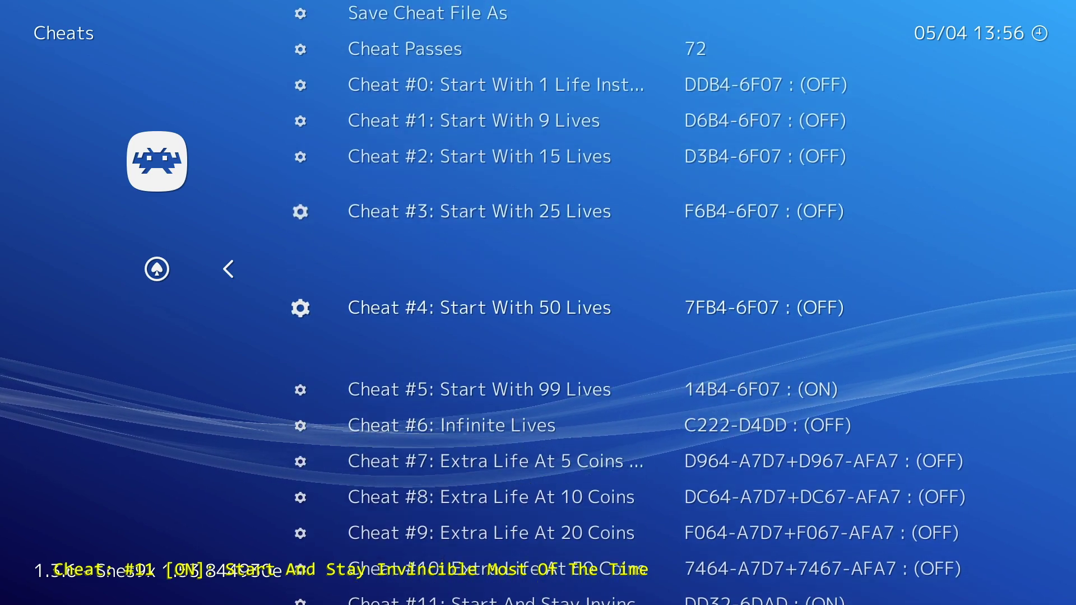
{"action": "key", "text": "Up"}
{"action": "key", "text": "Up"}
{"action": "key", "text": "Up"}
{"action": "key", "text": "Up"}
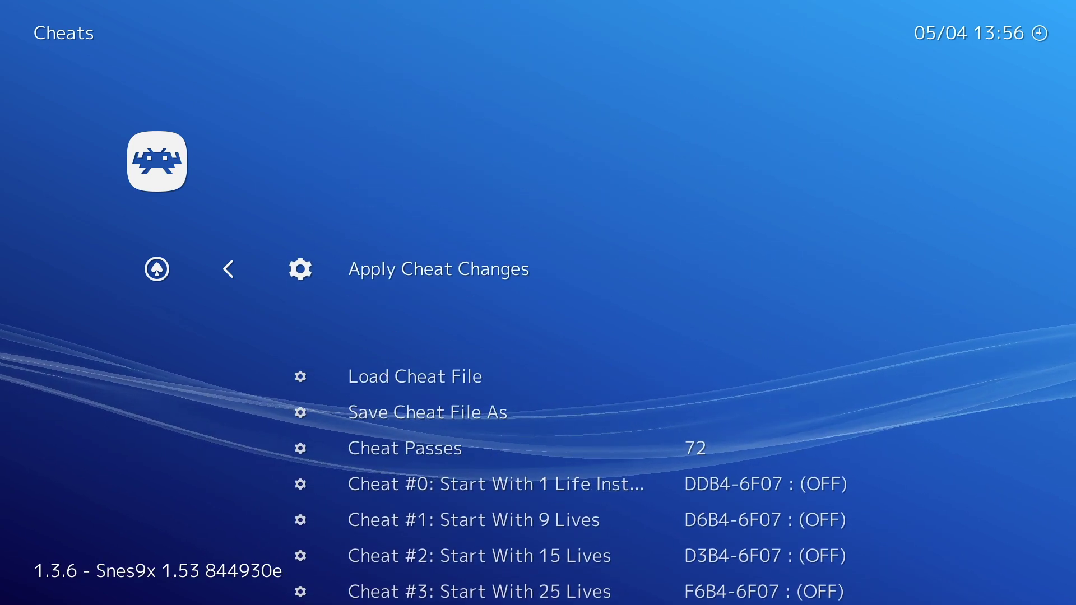
{"action": "key", "text": "Return"}
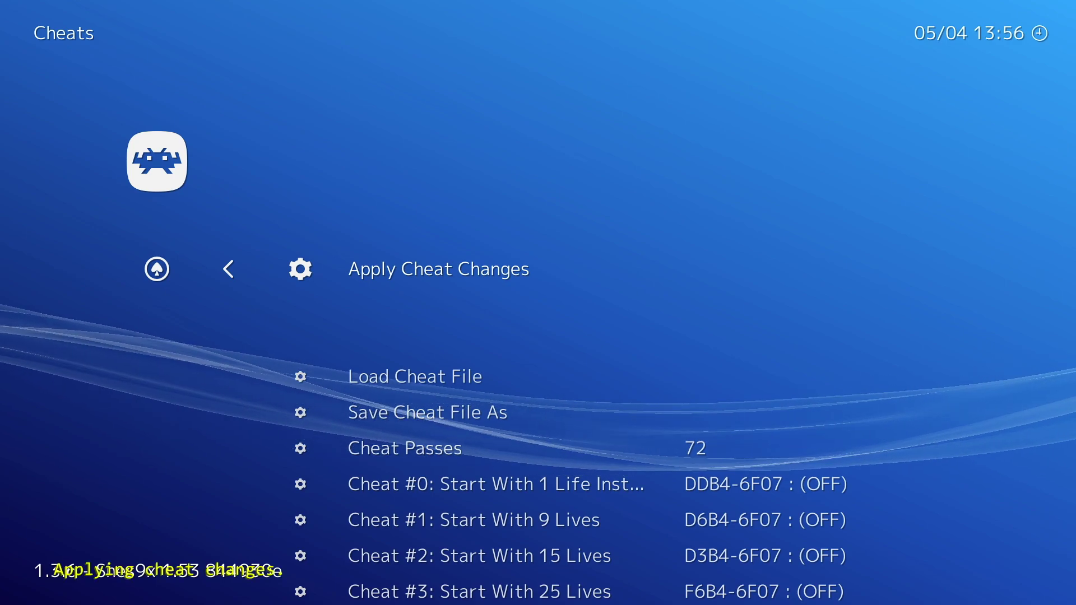
{"action": "key", "text": "BackSpace"}
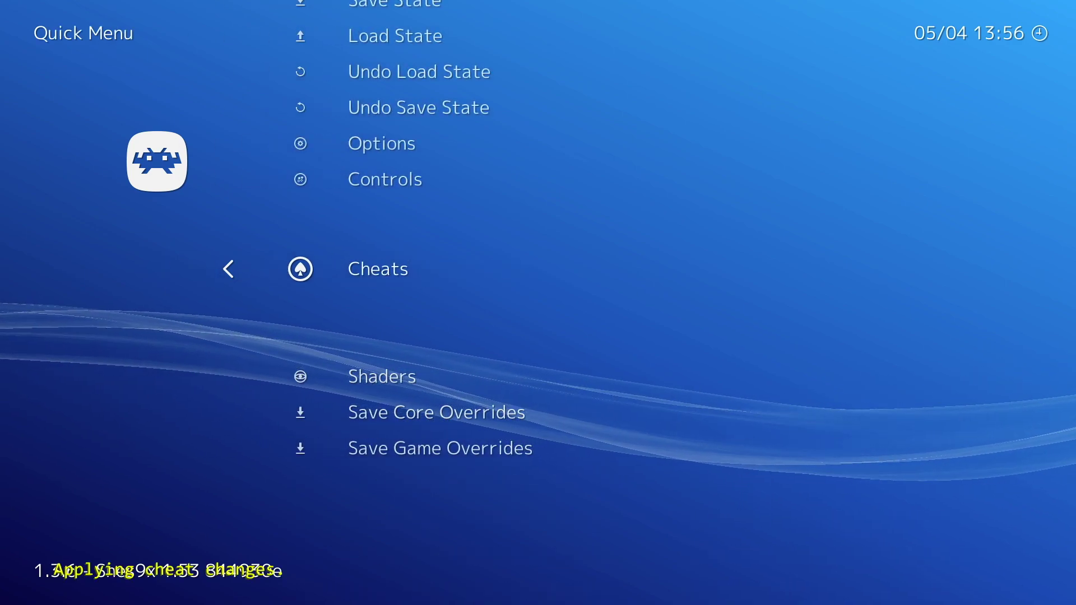
Resume and run invincible Mario through the row of Koopas, raising the score to 16400.
{"action": "key", "text": "Up"}
{"action": "key", "text": "Up"}
{"action": "key", "text": "Up"}
{"action": "key", "text": "Up"}
{"action": "key", "text": "Up"}
{"action": "key", "text": "Up"}
{"action": "key", "text": "Up"}
{"action": "key", "text": "Up"}
{"action": "key", "text": "Up"}
{"action": "key", "text": "Up"}
{"action": "key", "text": "Up"}
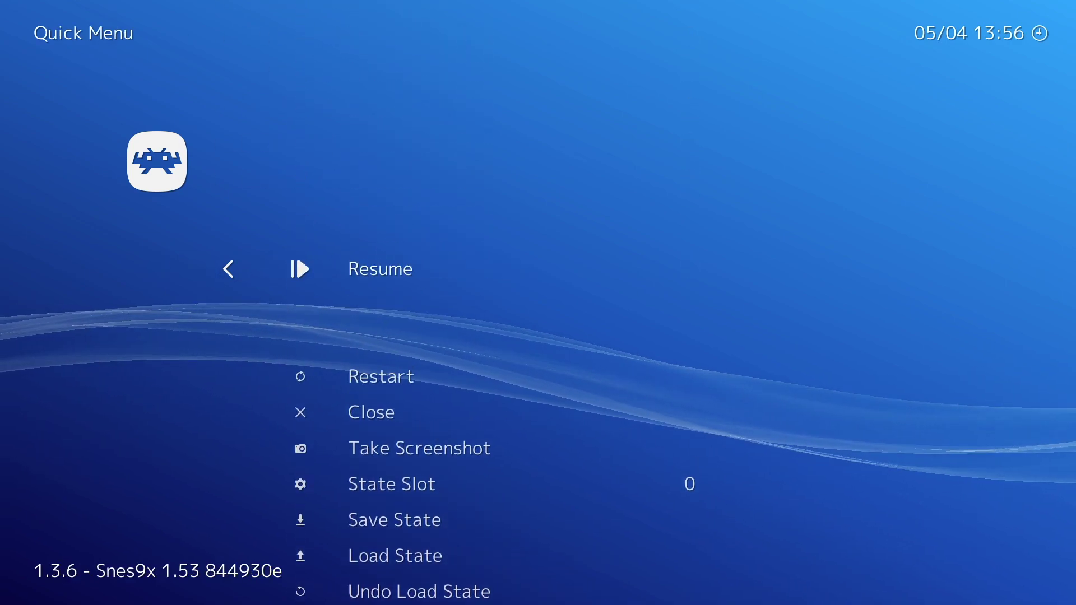
{"action": "key", "text": "Return"}
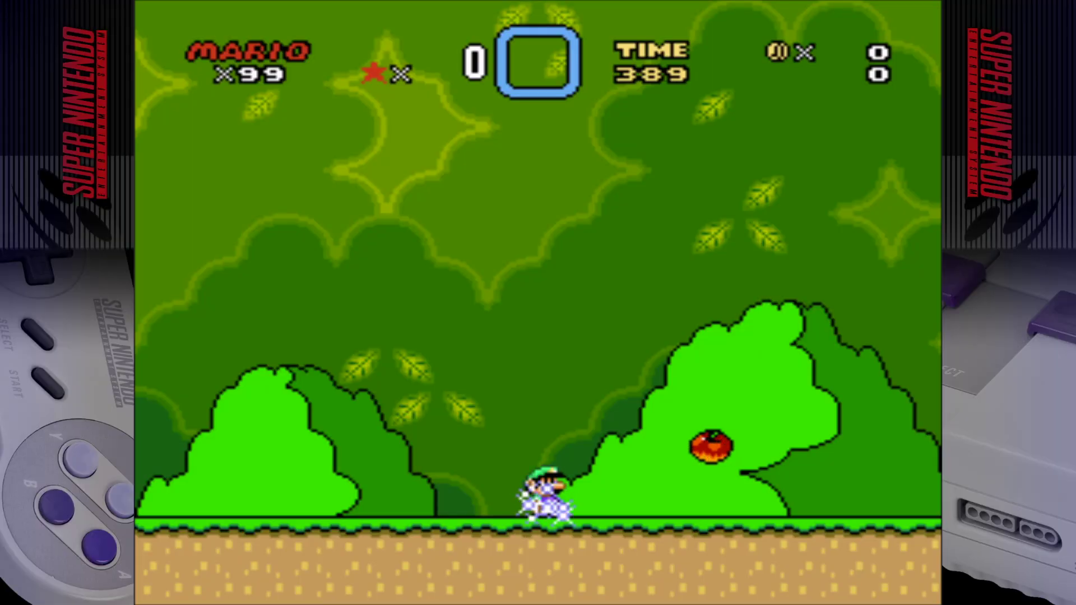
{"action": "key", "text": "Right"}
{"action": "key", "text": "z"}
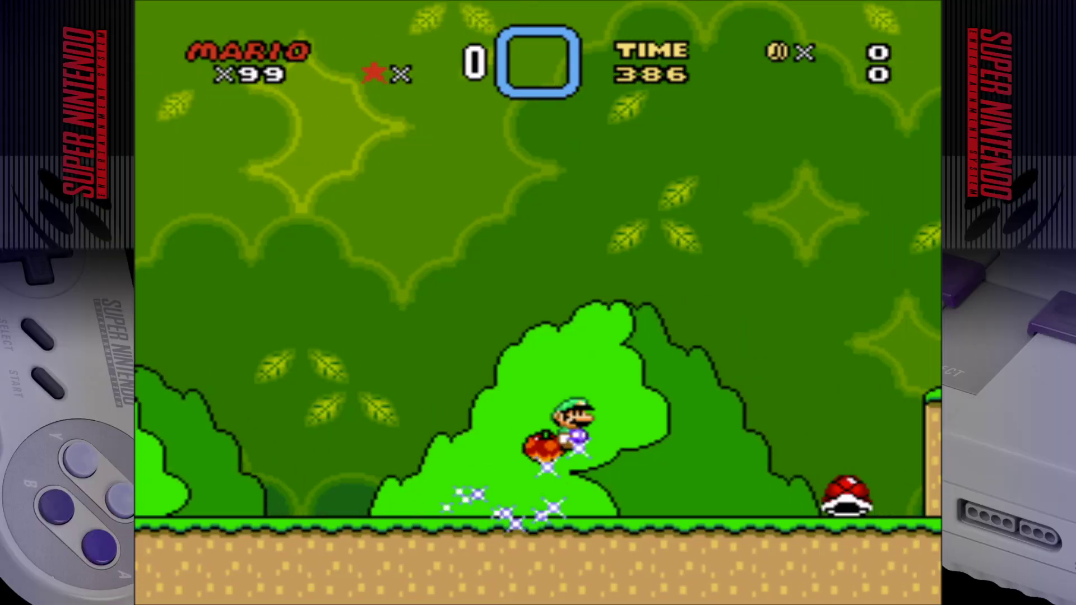
{"action": "key", "text": "z"}
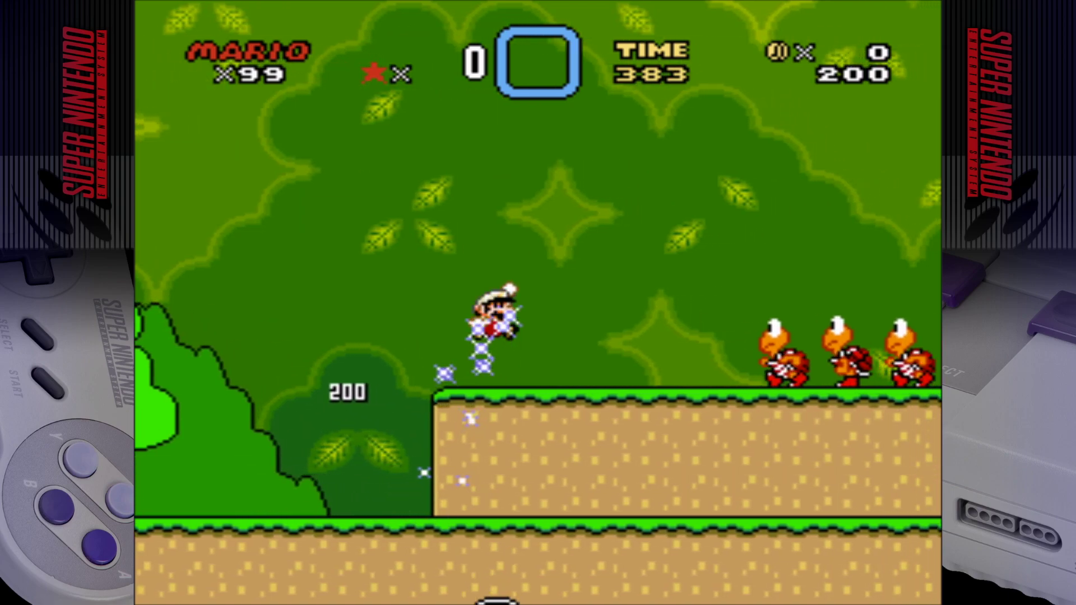
{"action": "key", "text": "Right"}
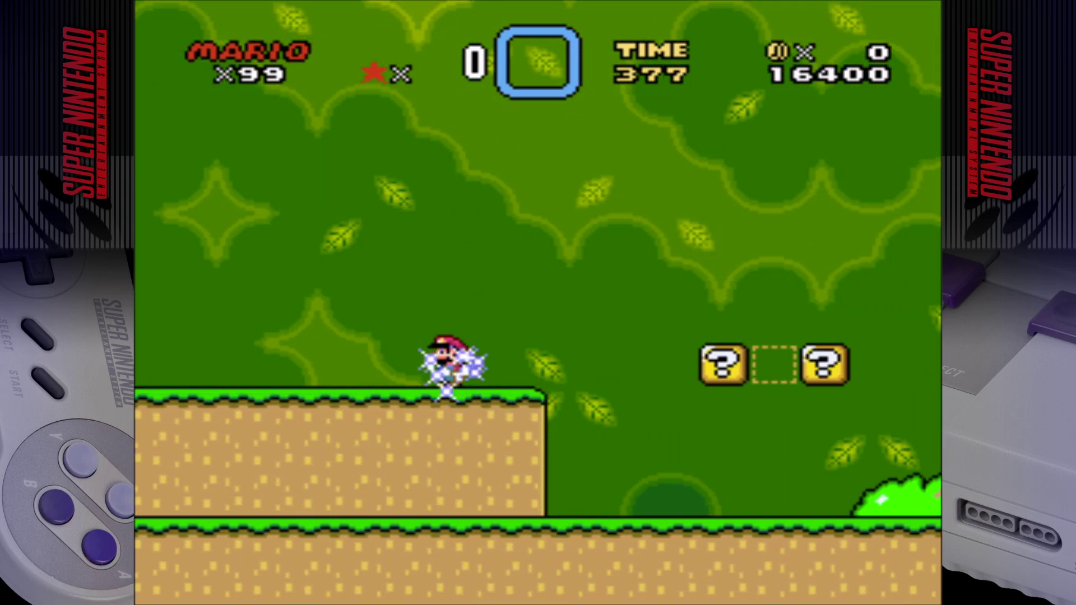
{"action": "key", "text": "F1"}
Review the cheat list showing the 99-lives and invincibility cheats enabled.
{"action": "key", "text": "Down"}
{"action": "key", "text": "Down"}
{"action": "key", "text": "Down"}
{"action": "key", "text": "Down"}
{"action": "key", "text": "Down"}
{"action": "key", "text": "Down"}
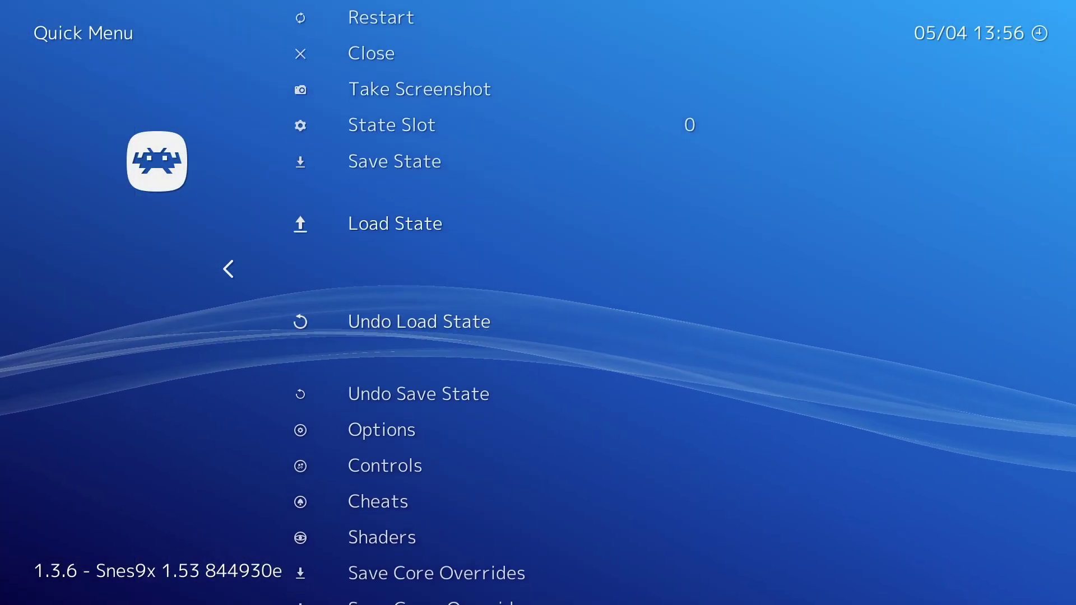
{"action": "key", "text": "Down"}
{"action": "key", "text": "Down"}
{"action": "key", "text": "Down"}
{"action": "key", "text": "Down"}
{"action": "key", "text": "Down"}
{"action": "key", "text": "Return"}
{"action": "key", "text": "Down"}
{"action": "key", "text": "Down"}
{"action": "key", "text": "Down"}
{"action": "key", "text": "Down"}
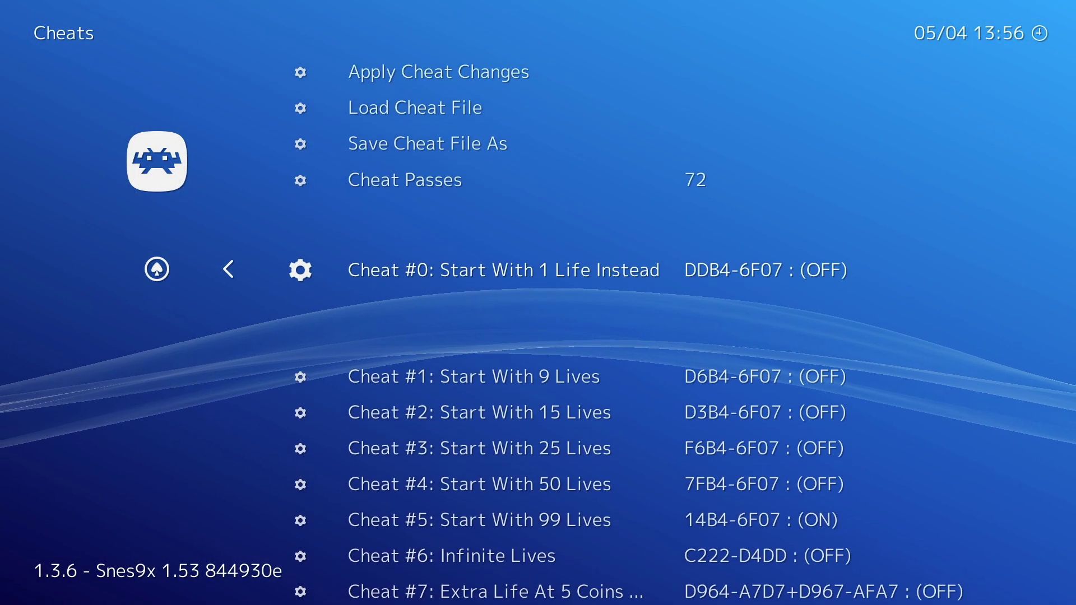
{"action": "key", "text": "Down"}
{"action": "key", "text": "Down"}
{"action": "key", "text": "Down"}
{"action": "key", "text": "Down"}
{"action": "key", "text": "Up"}
{"action": "key", "text": "Up"}
{"action": "key", "text": "Up"}
{"action": "key", "text": "Up"}
{"action": "key", "text": "Up"}
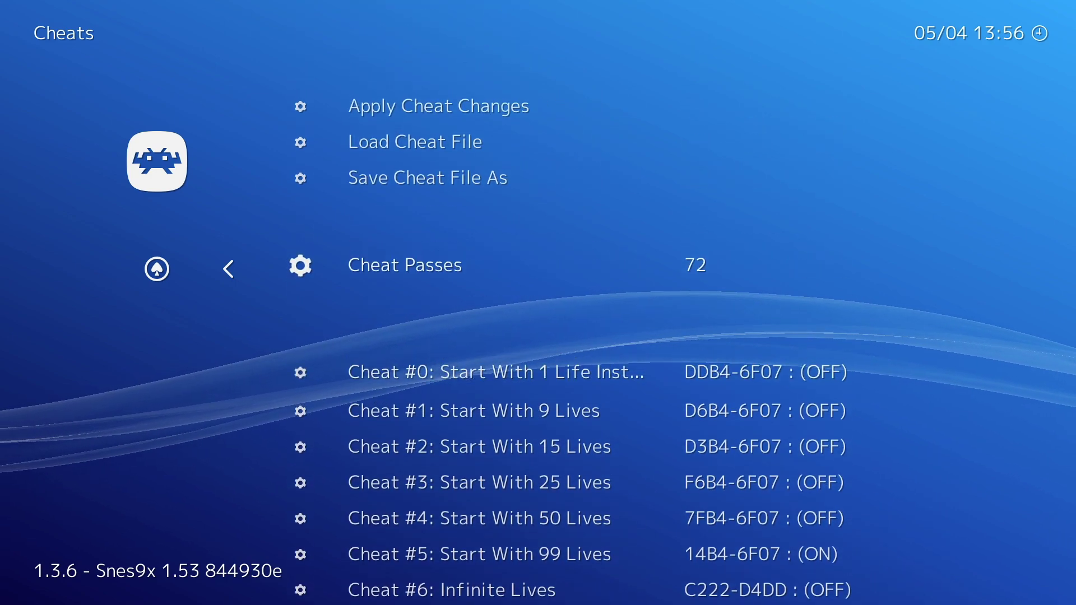
{"action": "key", "text": "Up"}
{"action": "key", "text": "Up"}
{"action": "key", "text": "Up"}
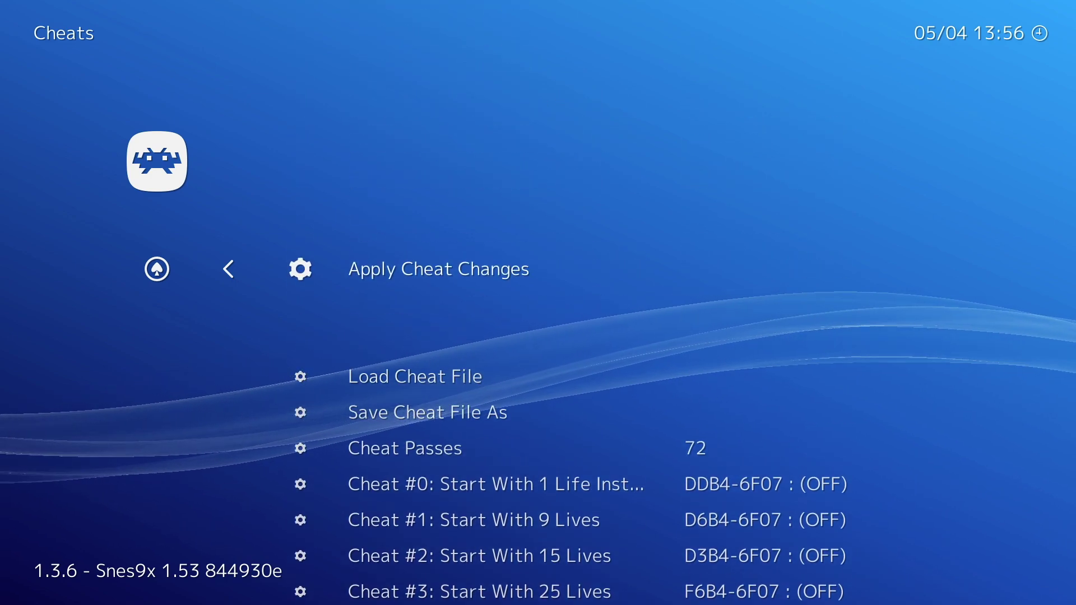
Return to the Quick Menu and highlight Resume, leaving the game paused.
{"action": "key", "text": "BackSpace"}
{"action": "key", "text": "Up"}
{"action": "key", "text": "Up"}
{"action": "key", "text": "Up"}
{"action": "key", "text": "Up"}
{"action": "key", "text": "Up"}
{"action": "key", "text": "Up"}
{"action": "key", "text": "Up"}
{"action": "key", "text": "Up"}
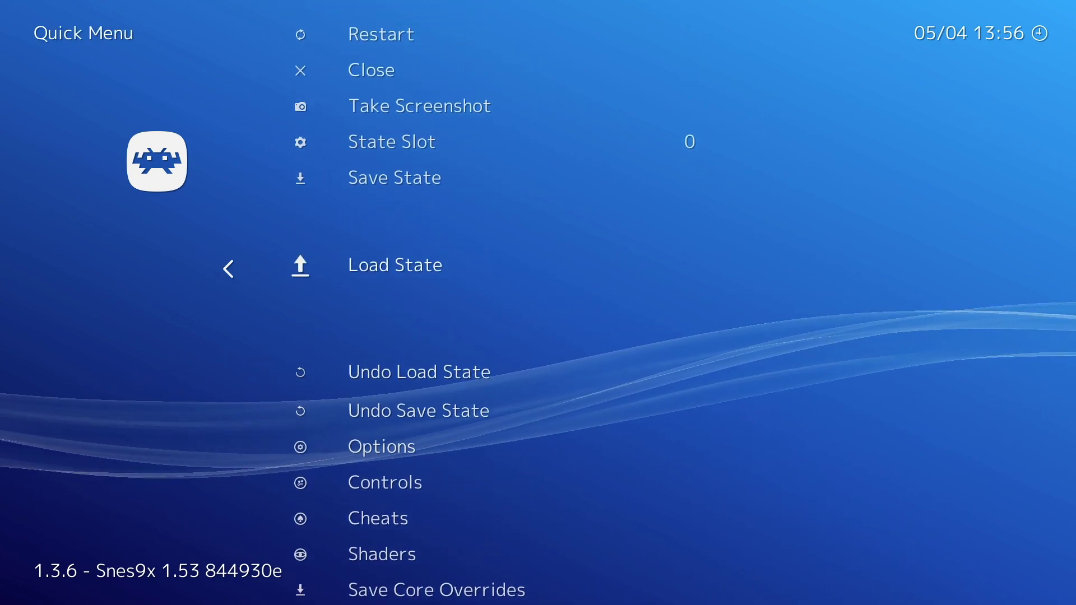
{"action": "key", "text": "Up"}
{"action": "key", "text": "Up"}
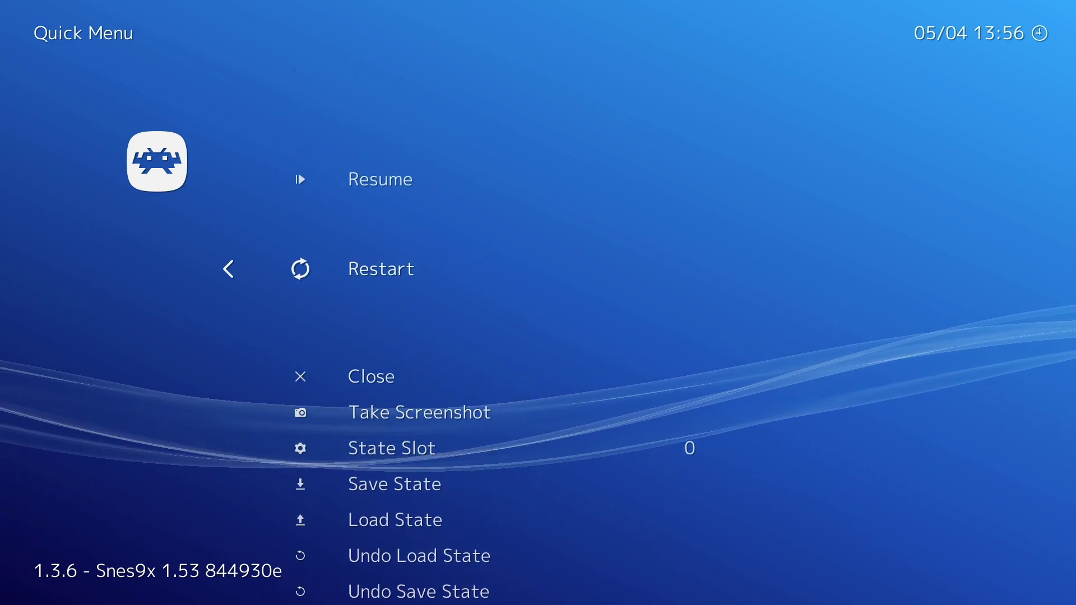
{"action": "key", "text": "Up"}
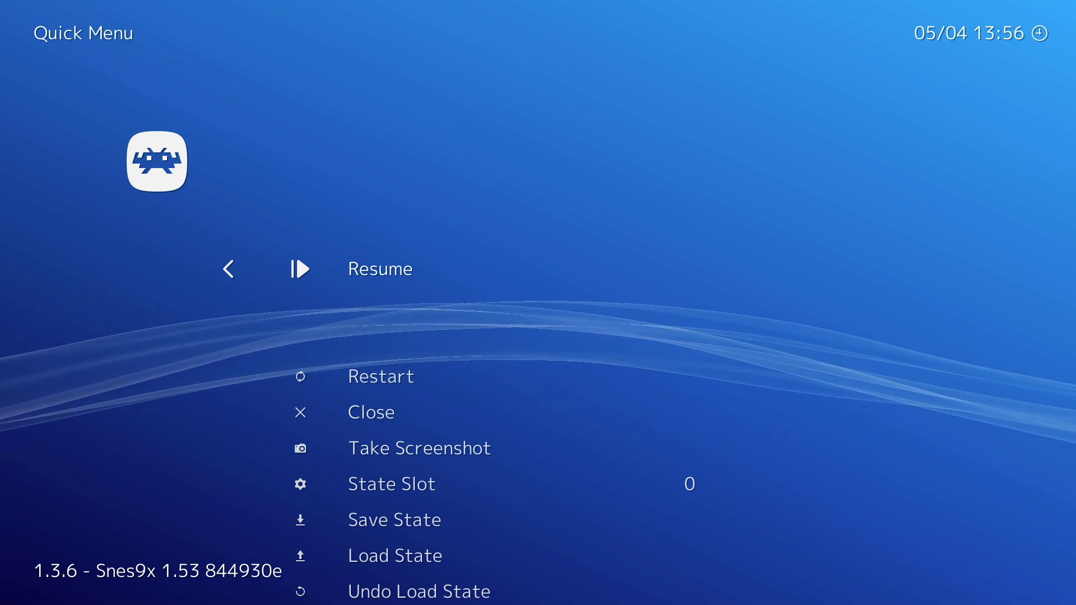
{"action": "key", "text": "Down"}
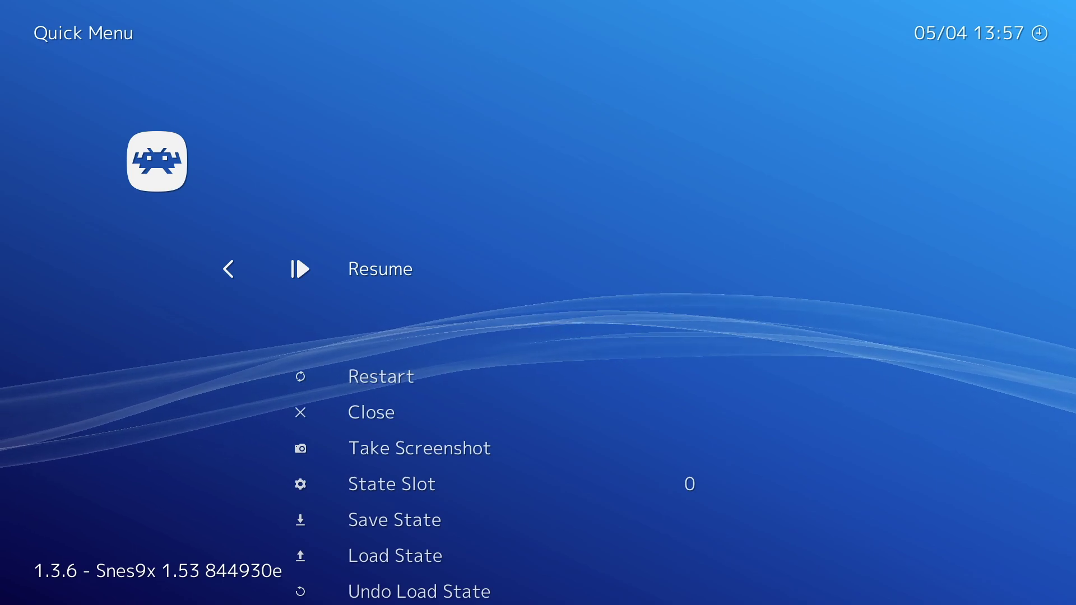